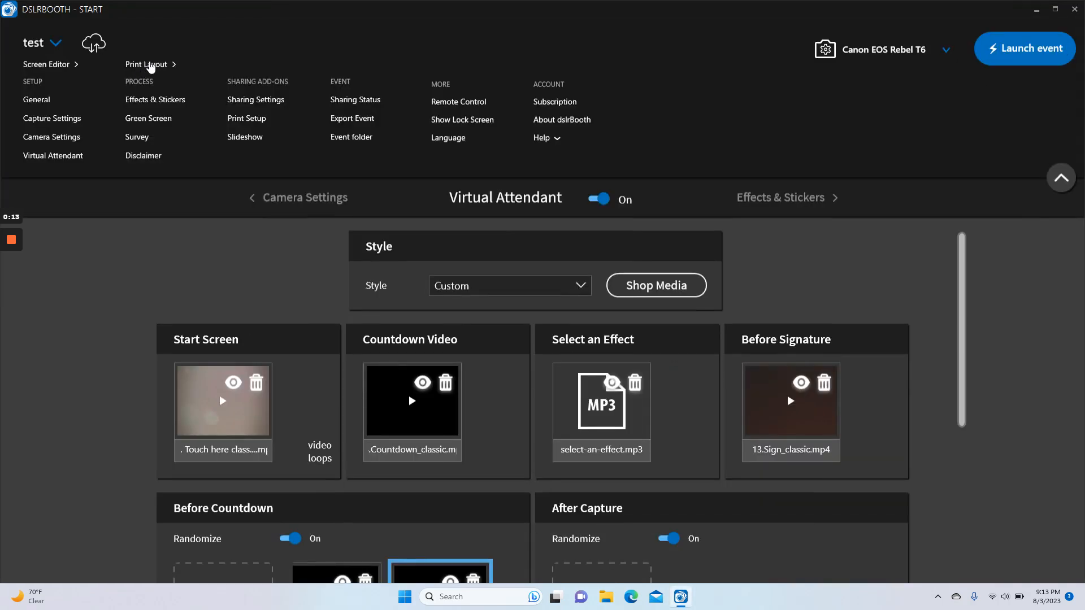
# Step: Open the print layout editor and create a new blank template without a preset layout
pyautogui.click(150, 65)
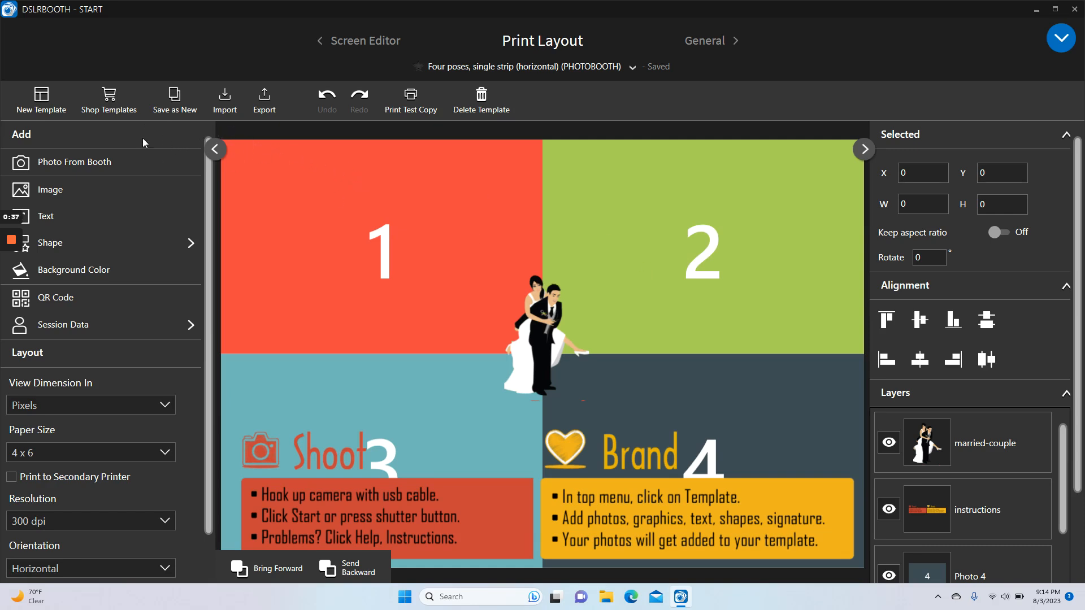
pyautogui.click(45, 97)
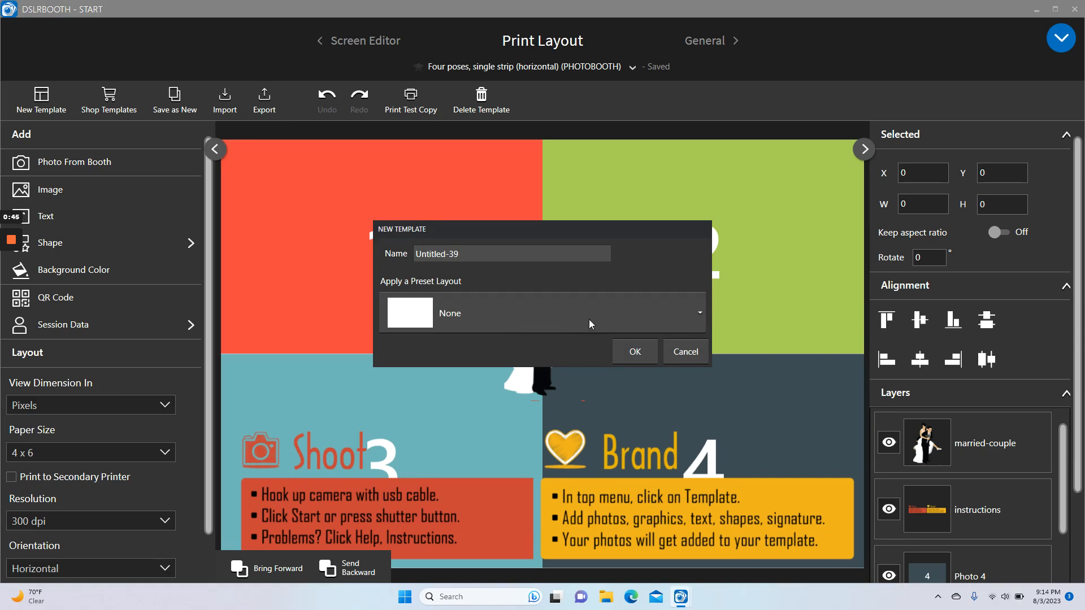
pyautogui.click(634, 351)
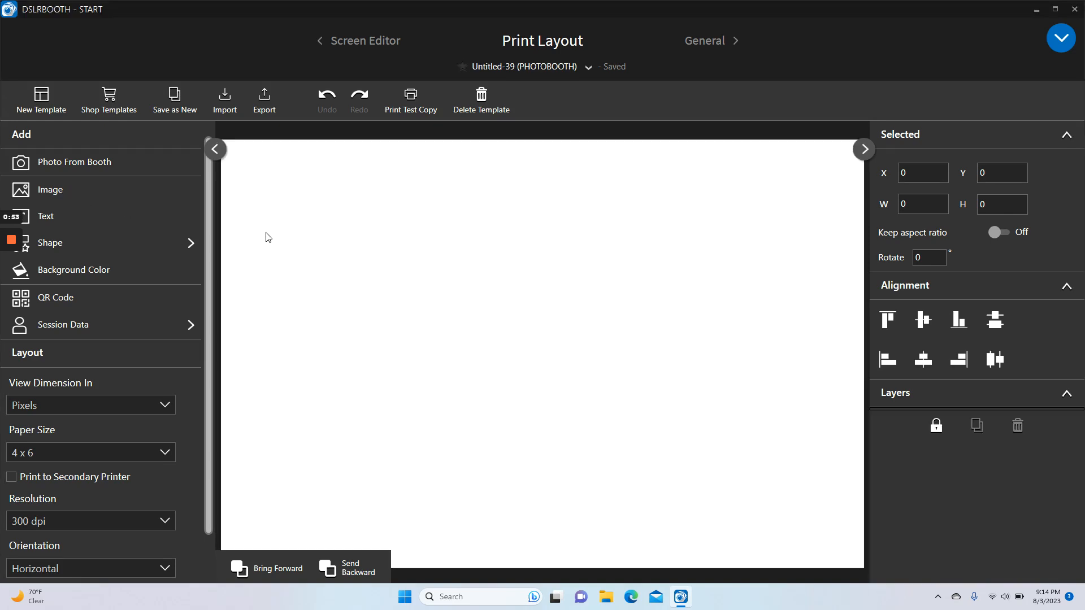
# Step: Insert the four-window frame image IMG_3410[291] from the Main folder on the Desktop into the template
pyautogui.click(46, 190)
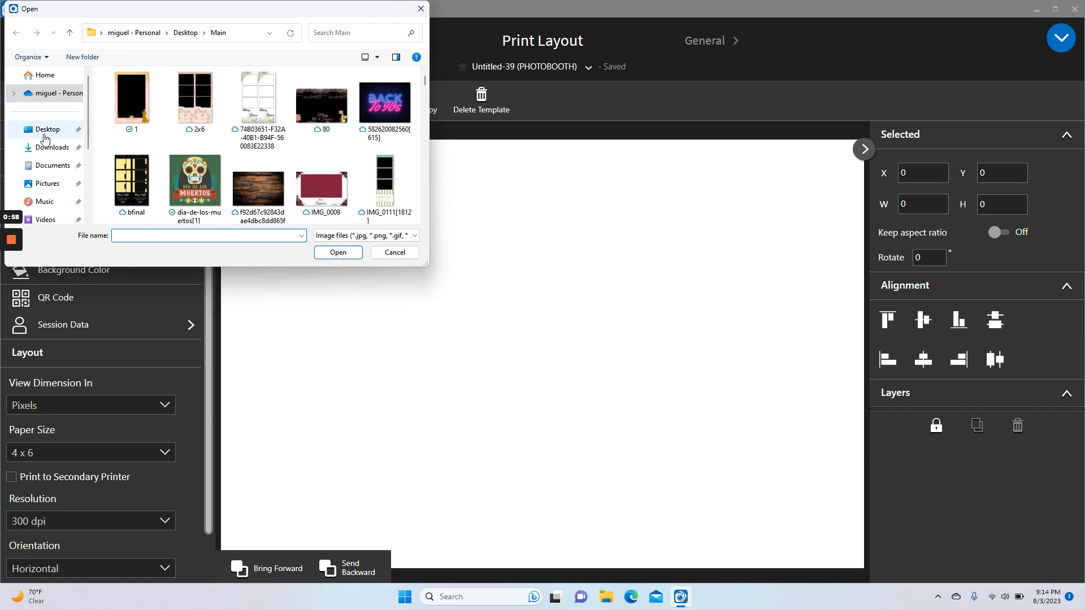
pyautogui.click(45, 137)
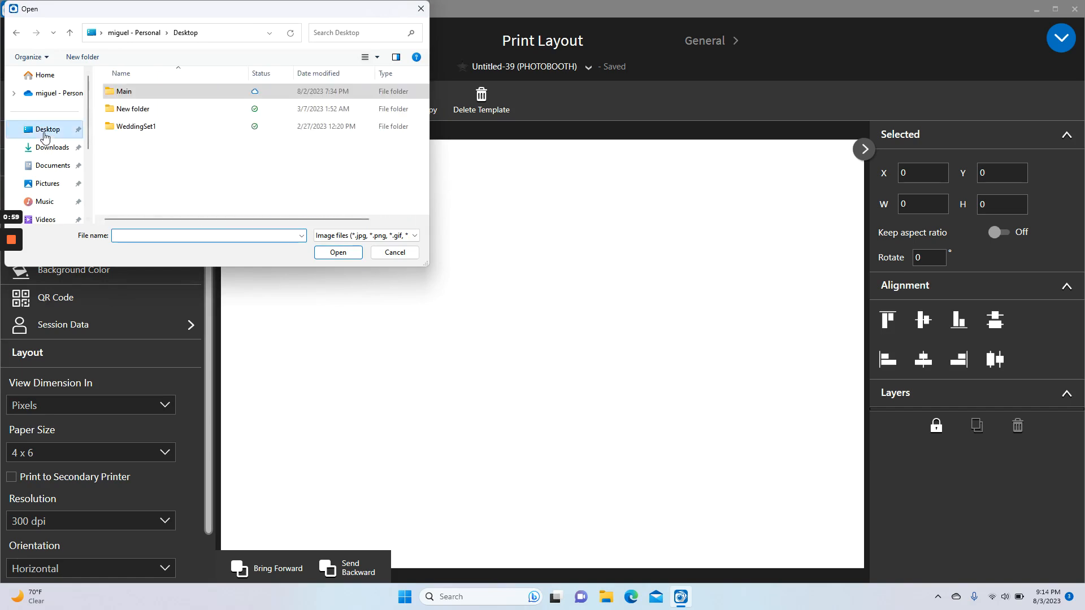
pyautogui.doubleClick(123, 92)
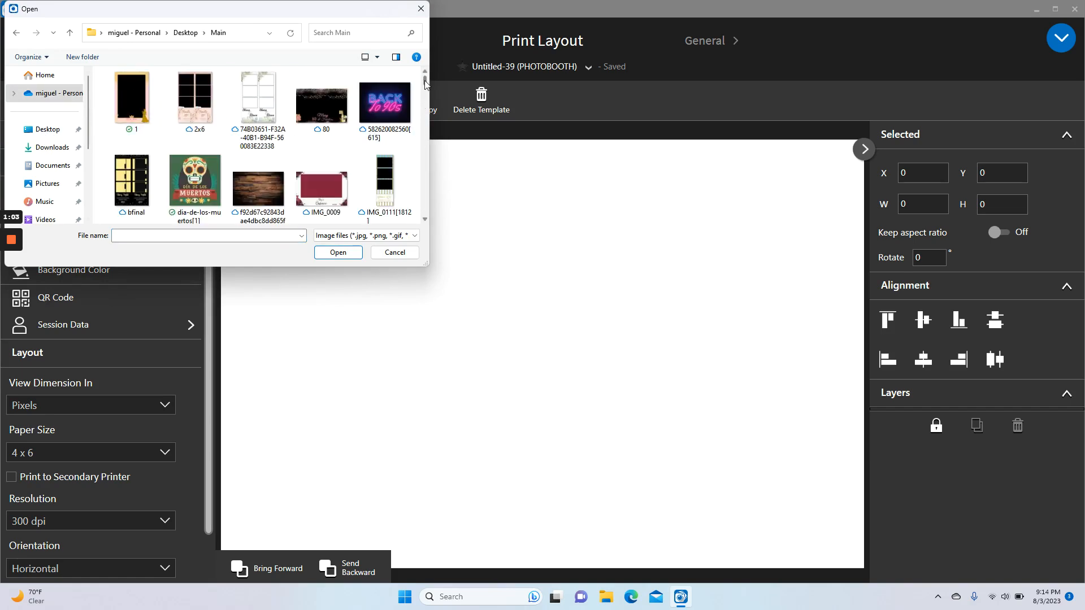
pyautogui.moveTo(424, 83); pyautogui.dragTo(423, 141)
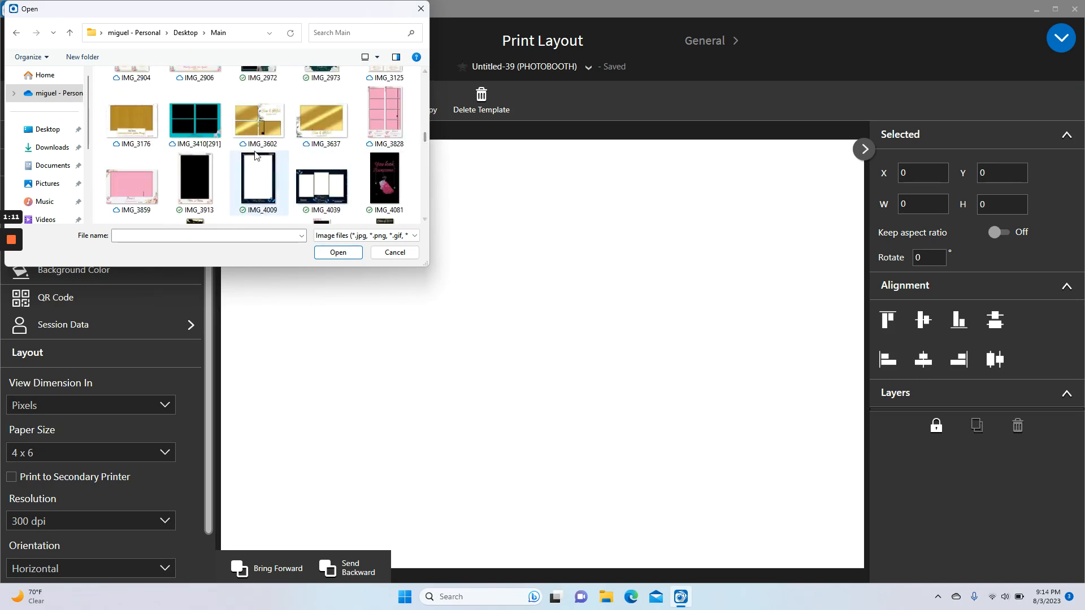
pyautogui.click(205, 129)
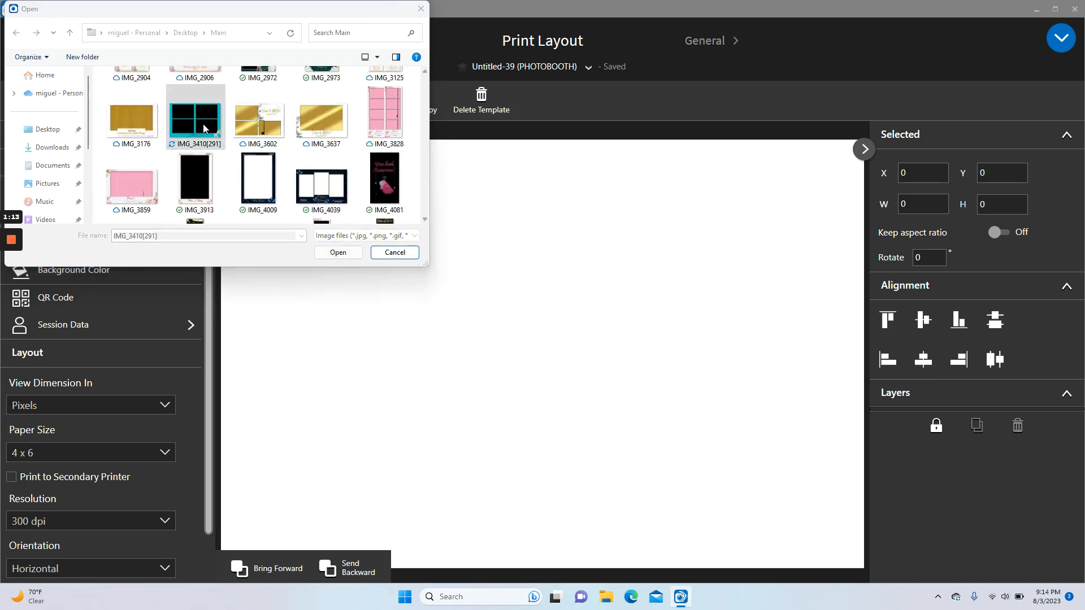
pyautogui.doubleClick(204, 128)
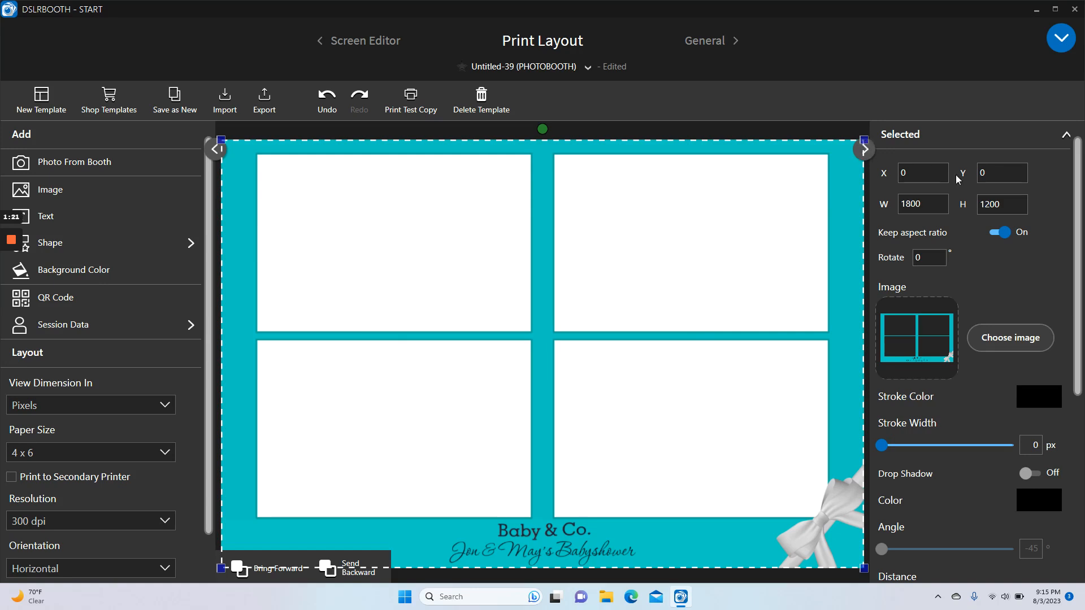
# Step: Shrink the frame image to about 692 × 461 pixels and move it to the middle of the page
pyautogui.moveTo(861, 148); pyautogui.dragTo(393, 421)
pyautogui.click(438, 373)
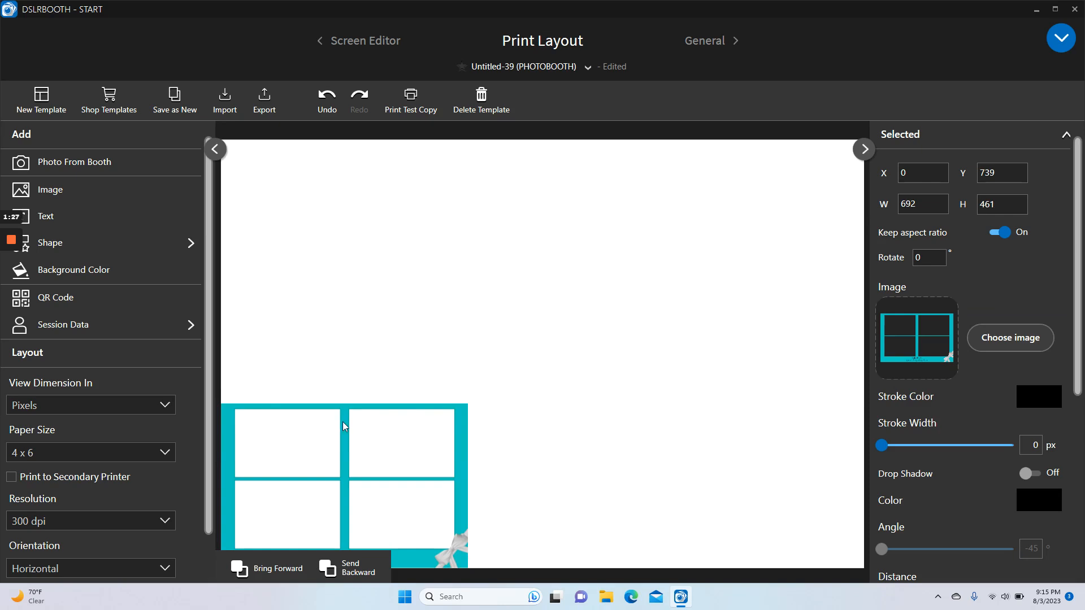
pyautogui.moveTo(344, 421); pyautogui.dragTo(537, 272)
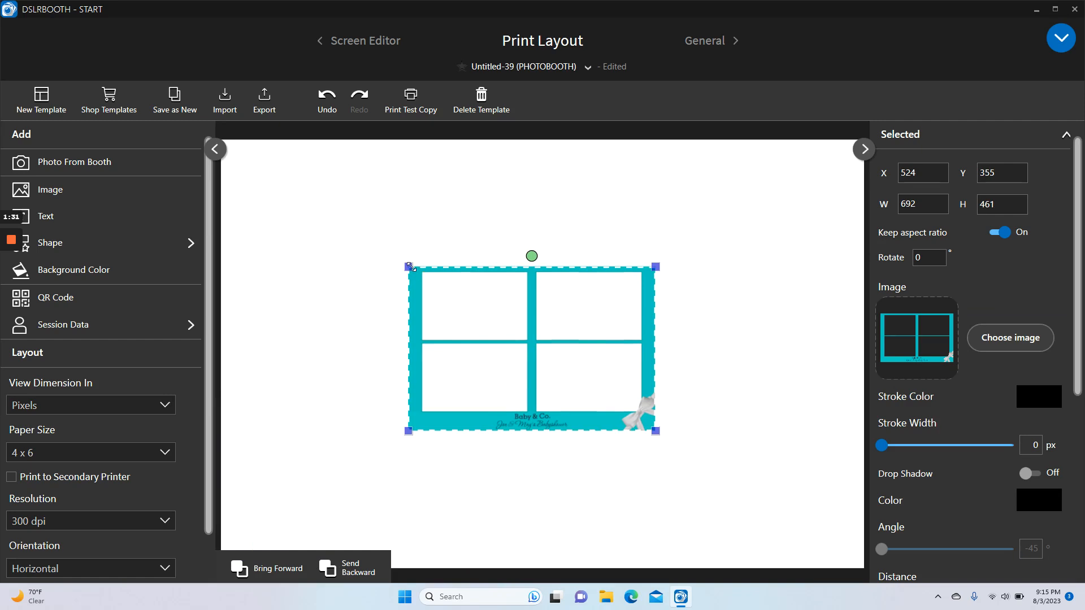
# Step: Enlarge the frame image proportionally to about 1686 × 1124 pixels and move it to the page's upper-left corner
pyautogui.moveTo(409, 266); pyautogui.dragTo(194, 141)
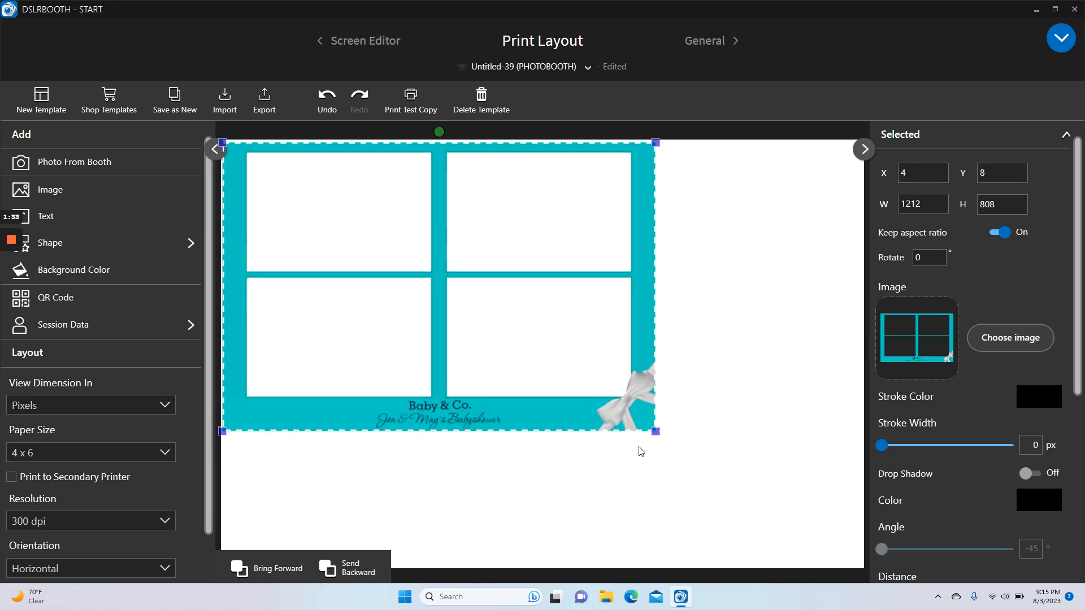
pyautogui.moveTo(703, 416)
pyautogui.mouseDown()
pyautogui.moveTo(782, 497)
pyautogui.moveTo(714, 412)
pyautogui.moveTo(692, 413)
pyautogui.mouseUp()
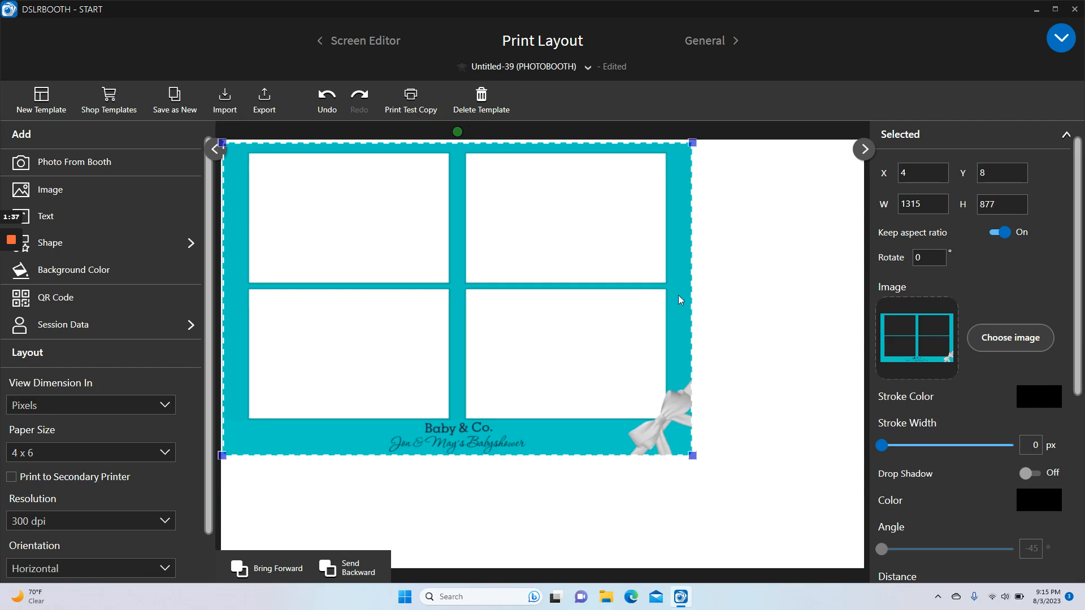
pyautogui.moveTo(691, 456); pyautogui.dragTo(863, 380)
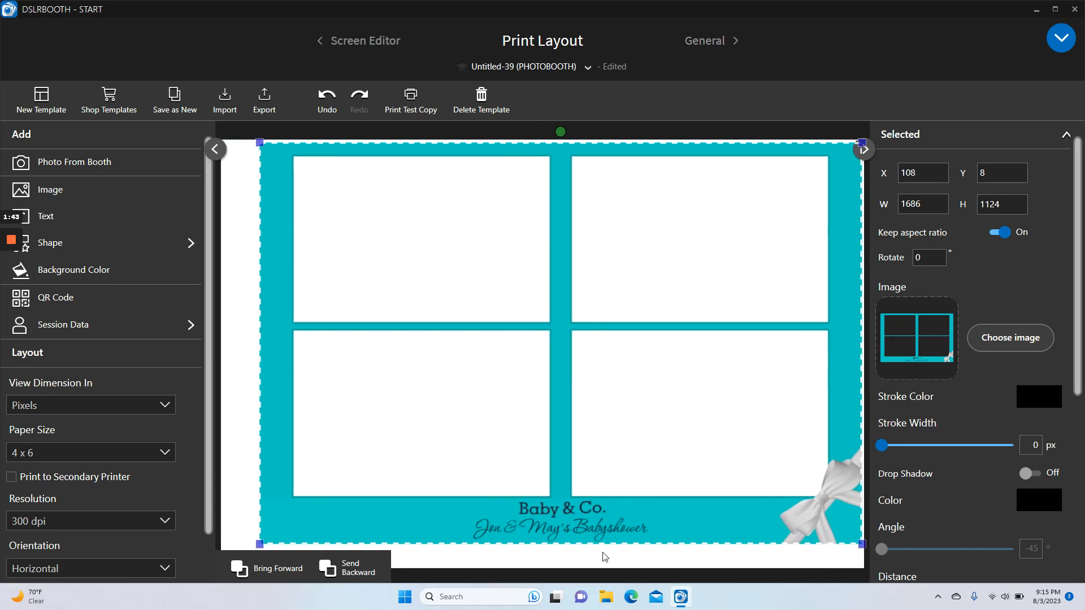
pyautogui.moveTo(562, 546); pyautogui.dragTo(562, 560)
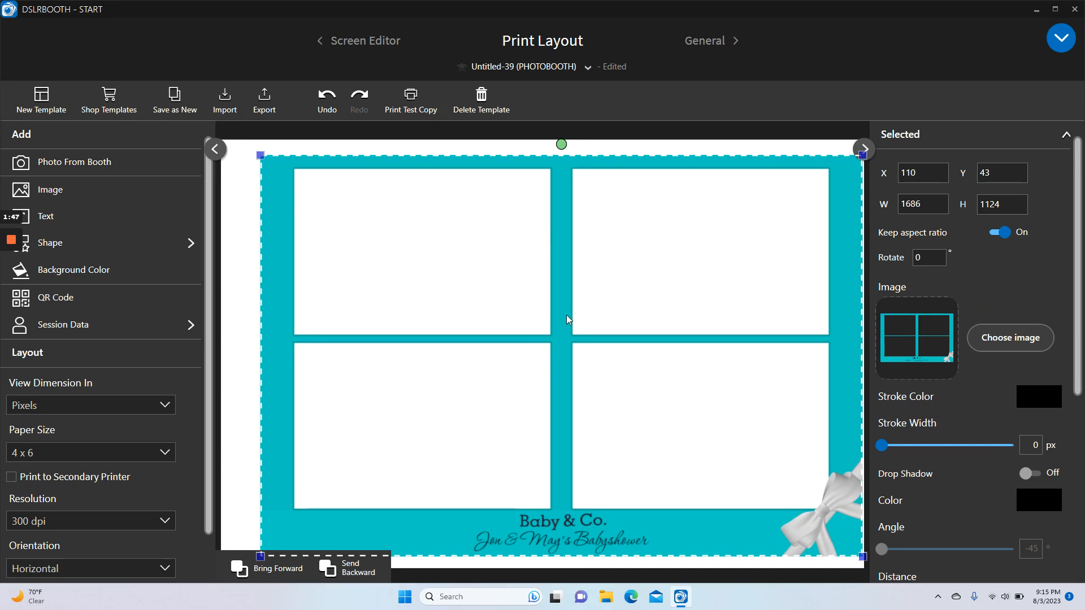
pyautogui.moveTo(566, 314); pyautogui.dragTo(526, 297)
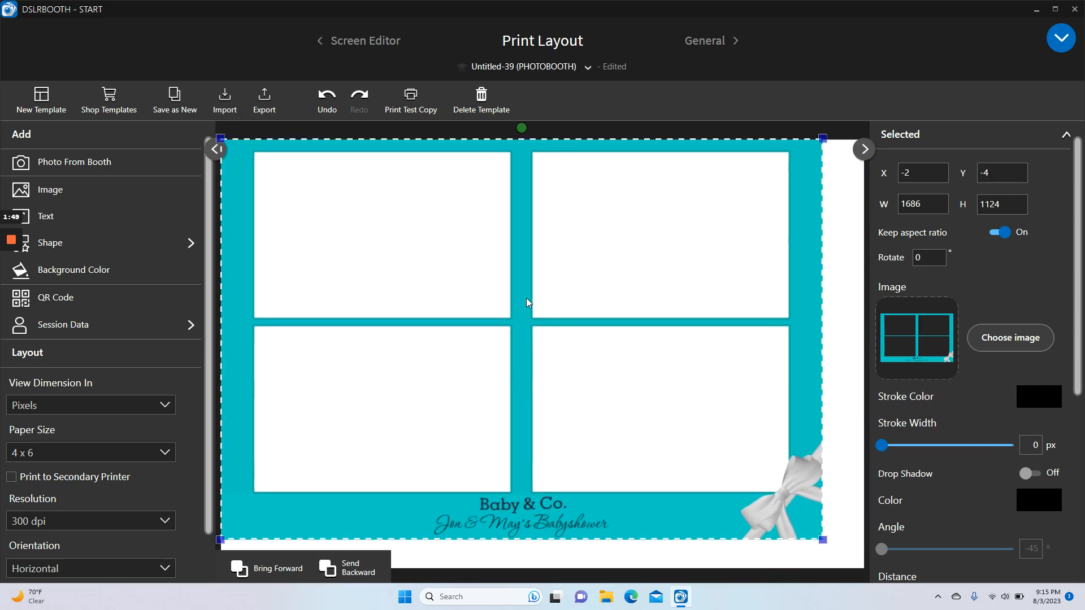
# Step: Unlock the frame image's aspect ratio and stretch it to about 1802 × 1202 pixels so it covers the whole page
pyautogui.click(1000, 236)
pyautogui.moveTo(825, 541); pyautogui.dragTo(873, 574)
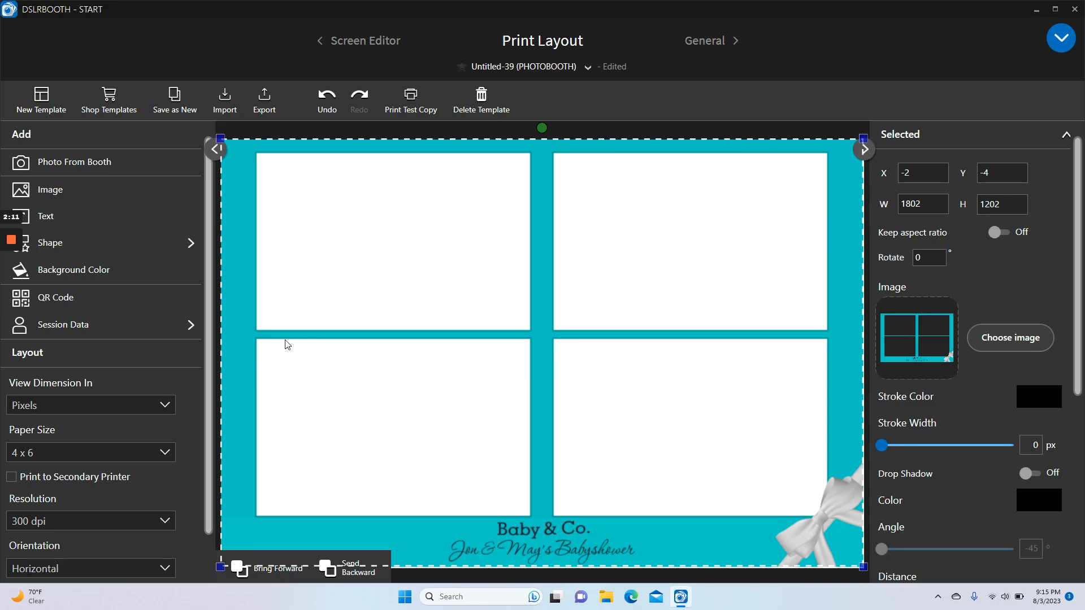
pyautogui.click(408, 228)
pyautogui.click(857, 563)
pyautogui.click(430, 264)
# Step: Add a booth photo placeholder over the frame's upper-left window and, with aspect ratio unlocked, resize it to about 774 × 503 pixels
pyautogui.click(75, 164)
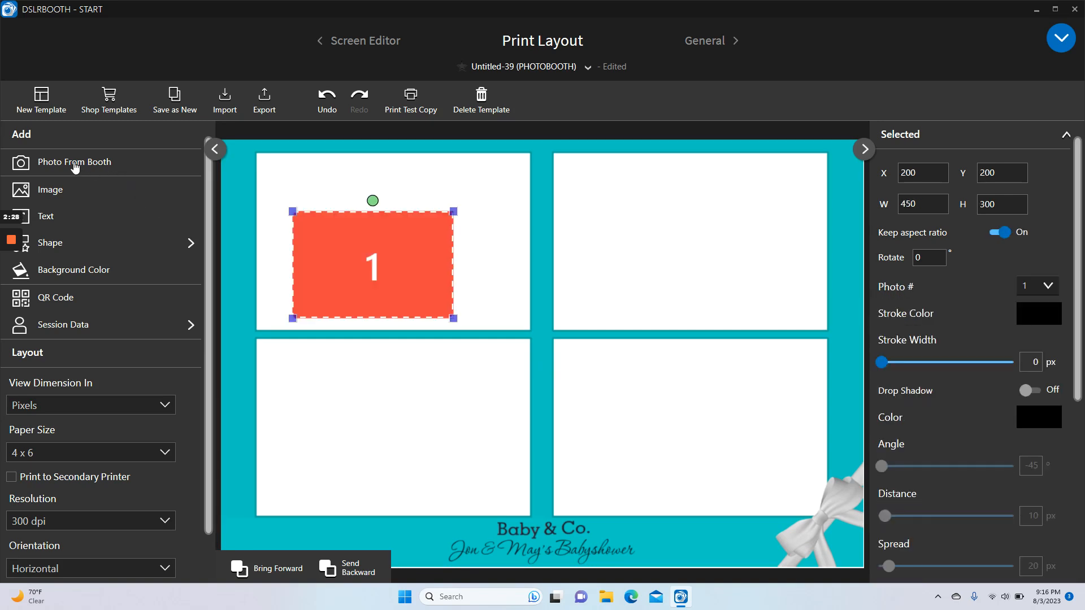
pyautogui.moveTo(352, 279); pyautogui.dragTo(314, 219)
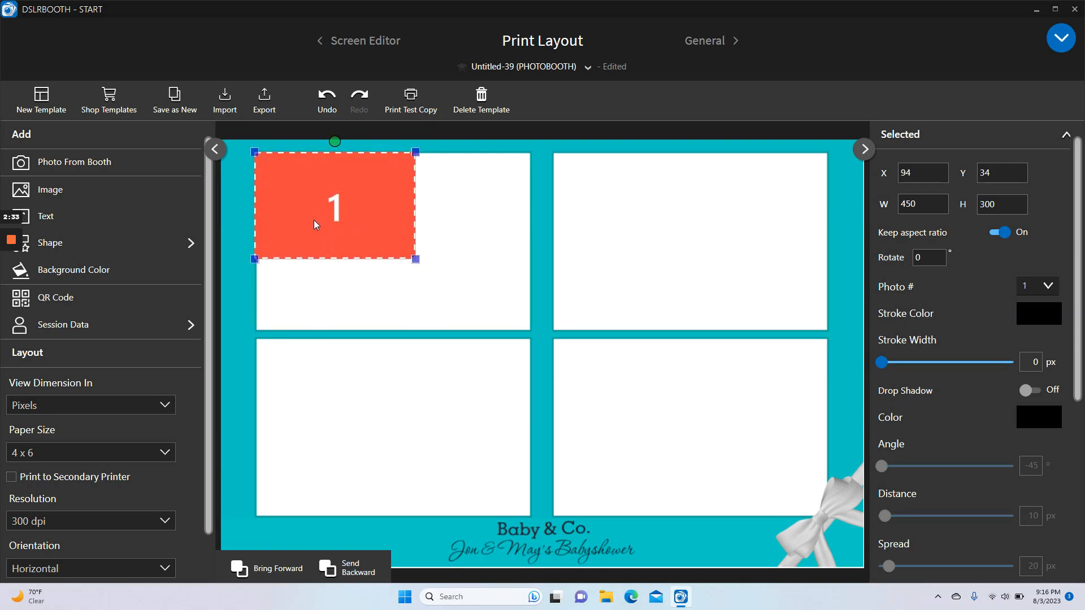
pyautogui.moveTo(415, 260); pyautogui.dragTo(518, 309)
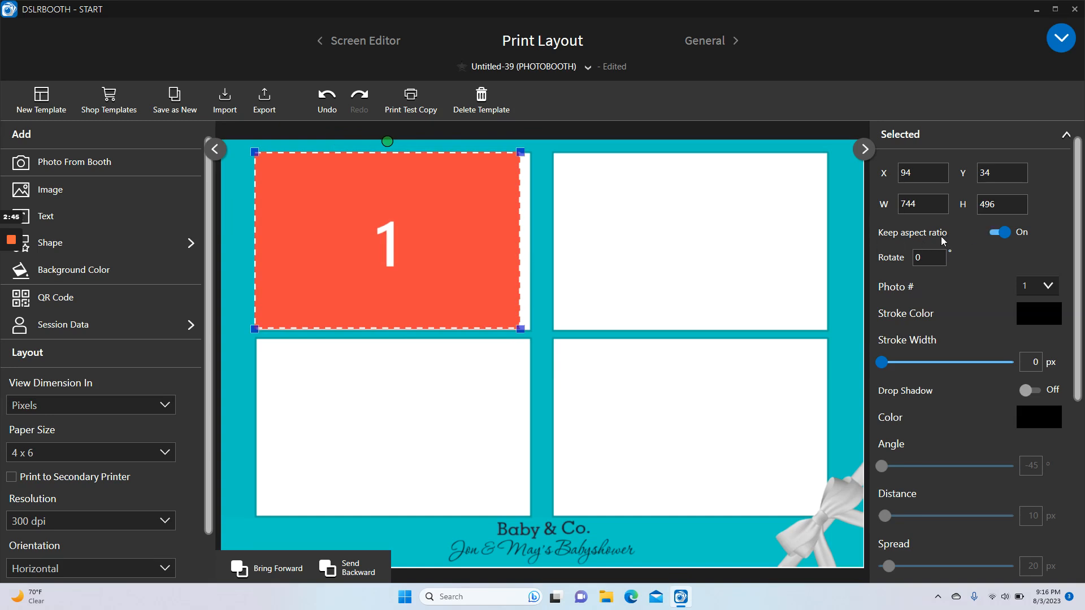
pyautogui.click(996, 234)
pyautogui.moveTo(517, 325); pyautogui.dragTo(533, 334)
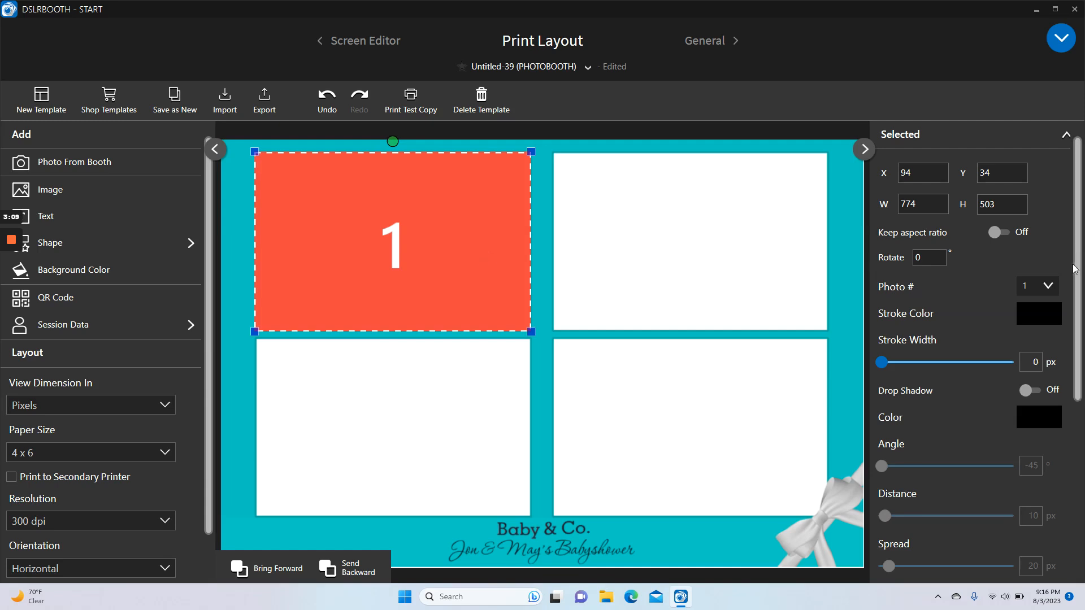
# Step: Duplicate the Photo 1 placeholder and place the copy over the frame's upper-right window
pyautogui.scroll(-5, 1081, 266)
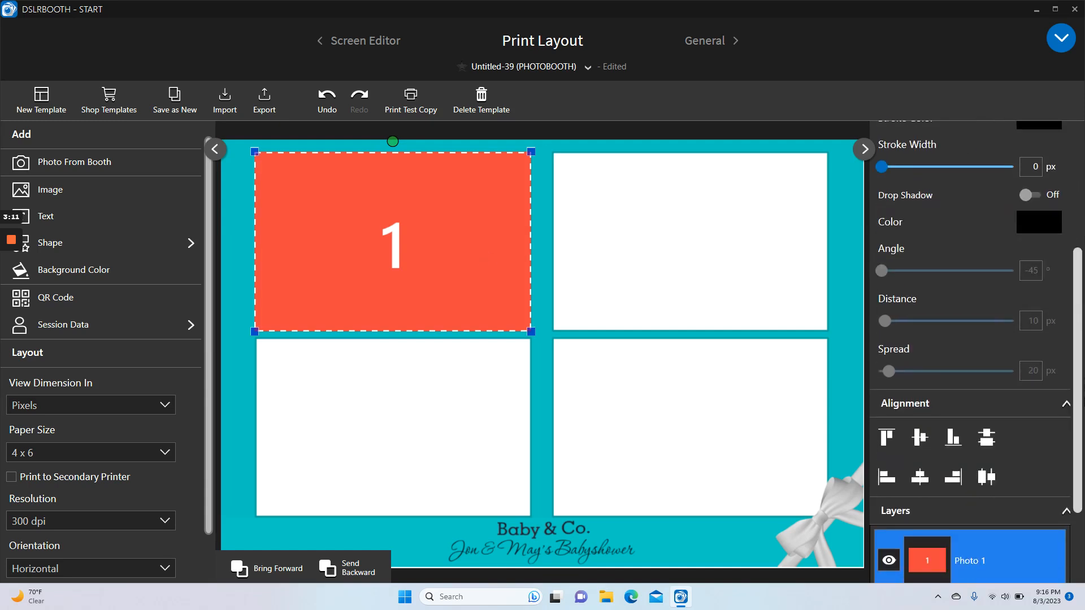
pyautogui.scroll(-1, 1082, 266)
pyautogui.scroll(6, 1082, 265)
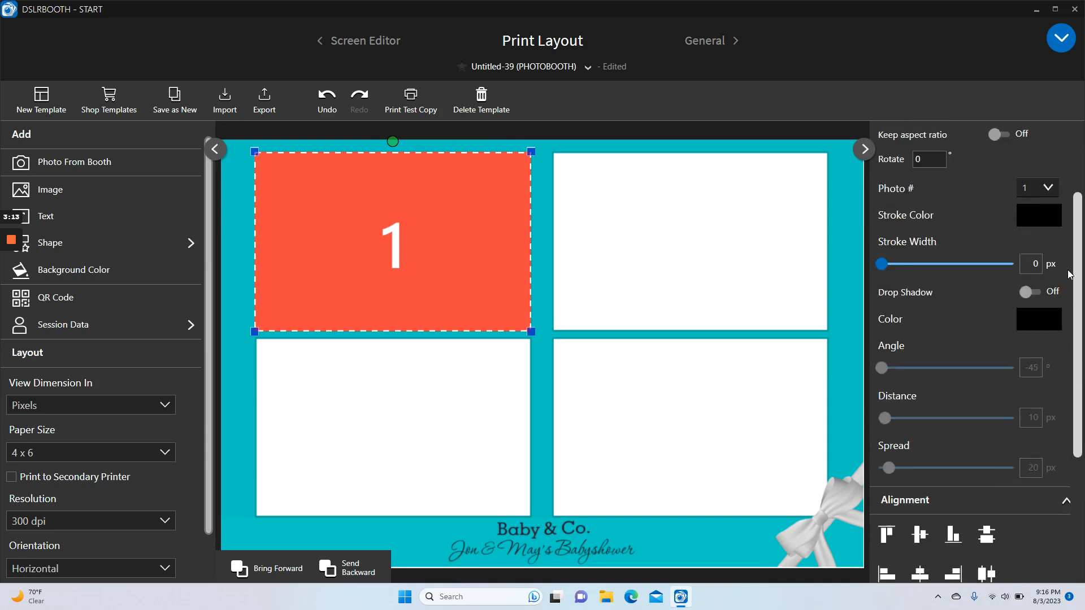
pyautogui.scroll(-6, 1082, 265)
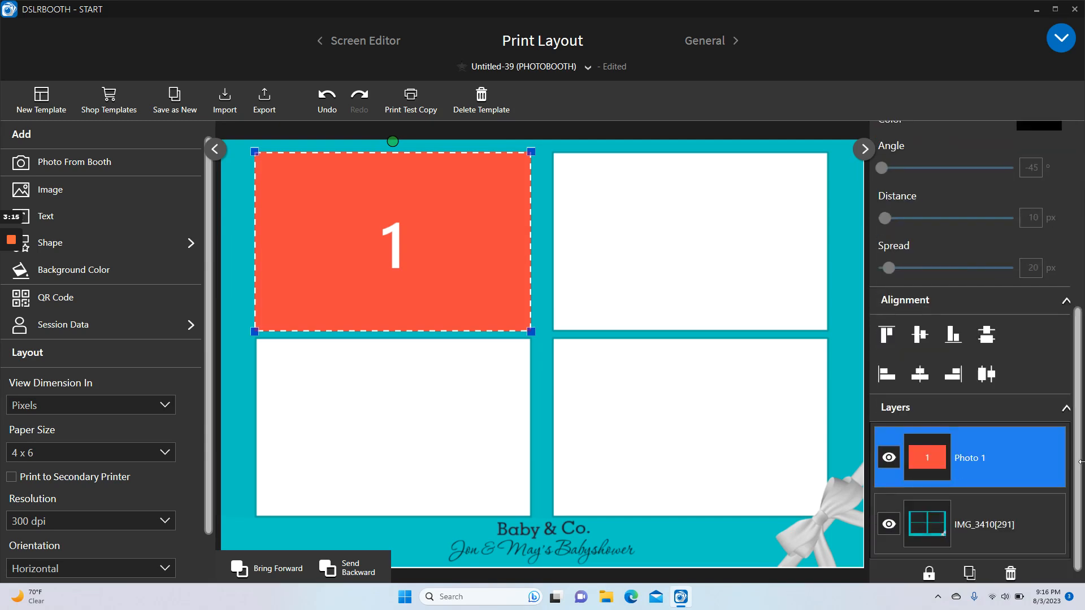
pyautogui.click(969, 575)
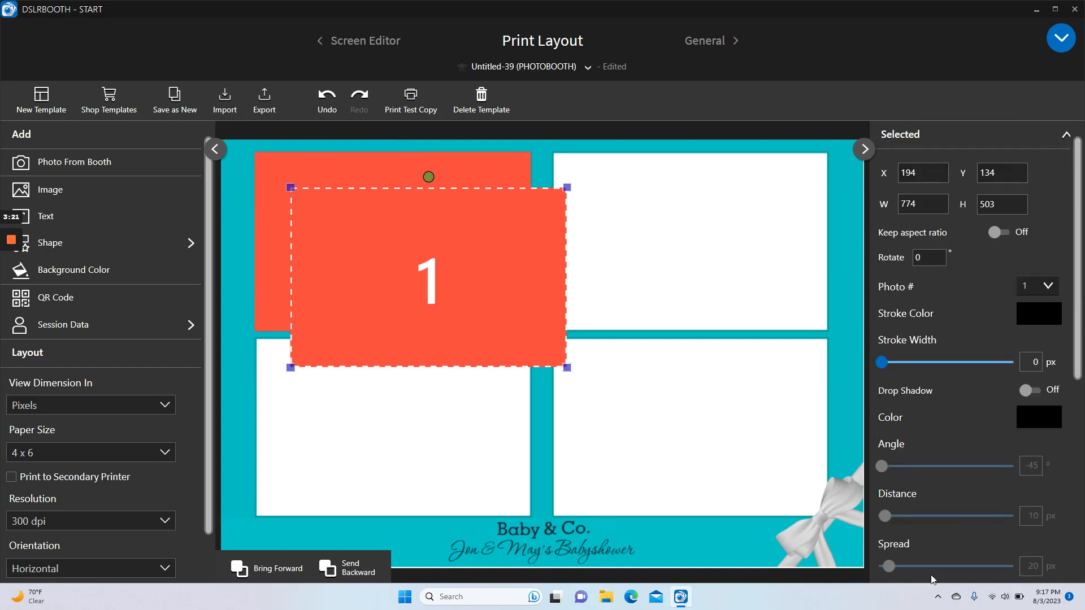
pyautogui.moveTo(510, 340); pyautogui.dragTo(730, 279)
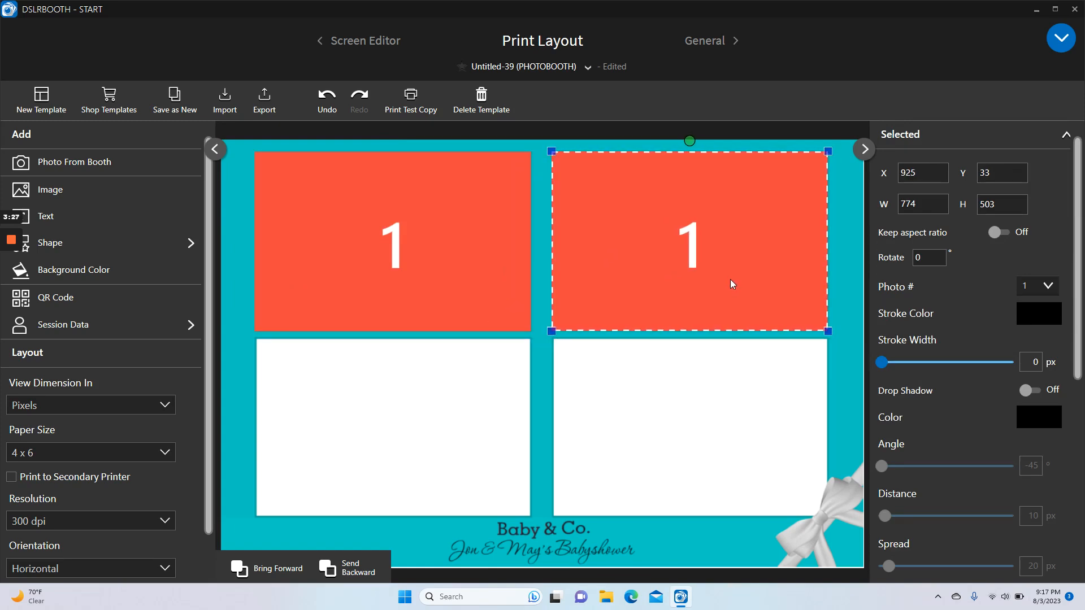
# Step: Duplicate the upper-right photo placeholder and place the copy over the frame's lower-left window
pyautogui.moveTo(1079, 266); pyautogui.dragTo(1080, 541)
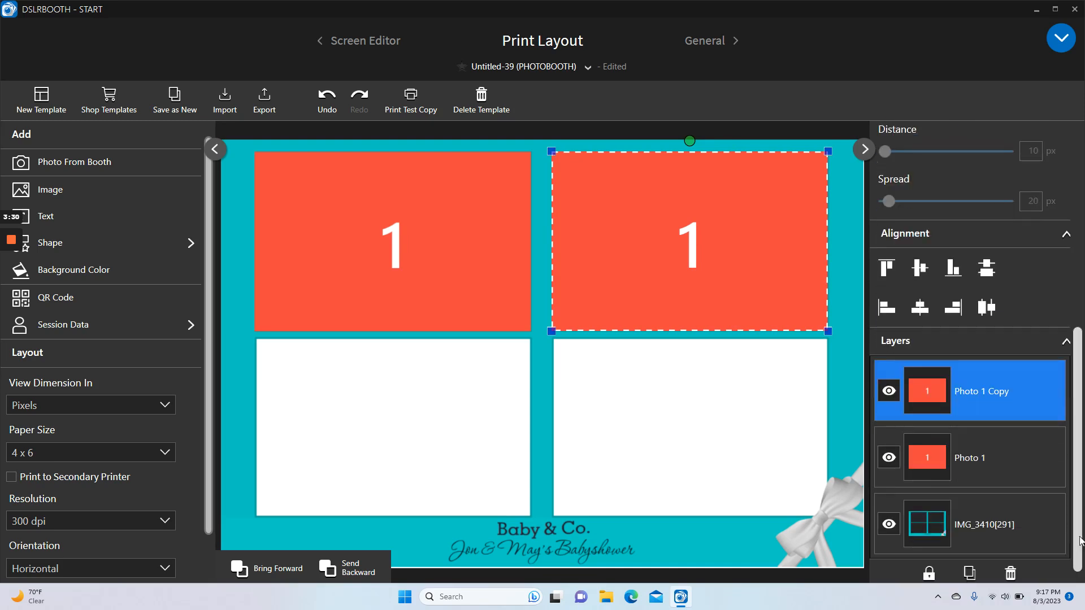
pyautogui.click(969, 572)
pyautogui.moveTo(718, 276); pyautogui.dragTo(386, 425)
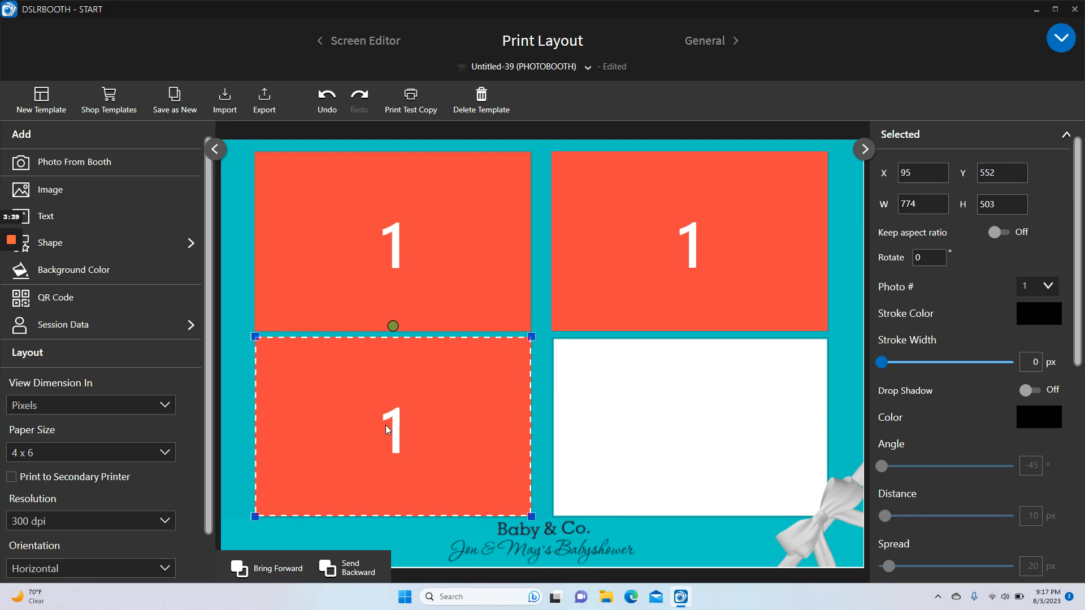
# Step: Duplicate the lower-left photo placeholder and place the copy over the frame's lower-right window
pyautogui.moveTo(1079, 202); pyautogui.dragTo(1080, 406)
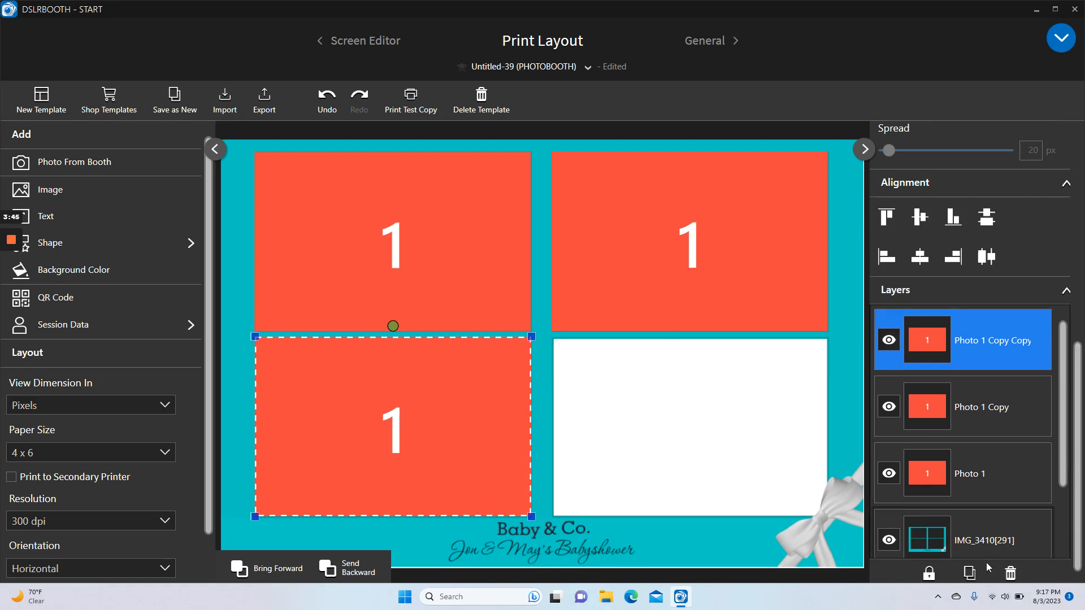
pyautogui.click(970, 573)
pyautogui.moveTo(441, 406); pyautogui.dragTo(702, 371)
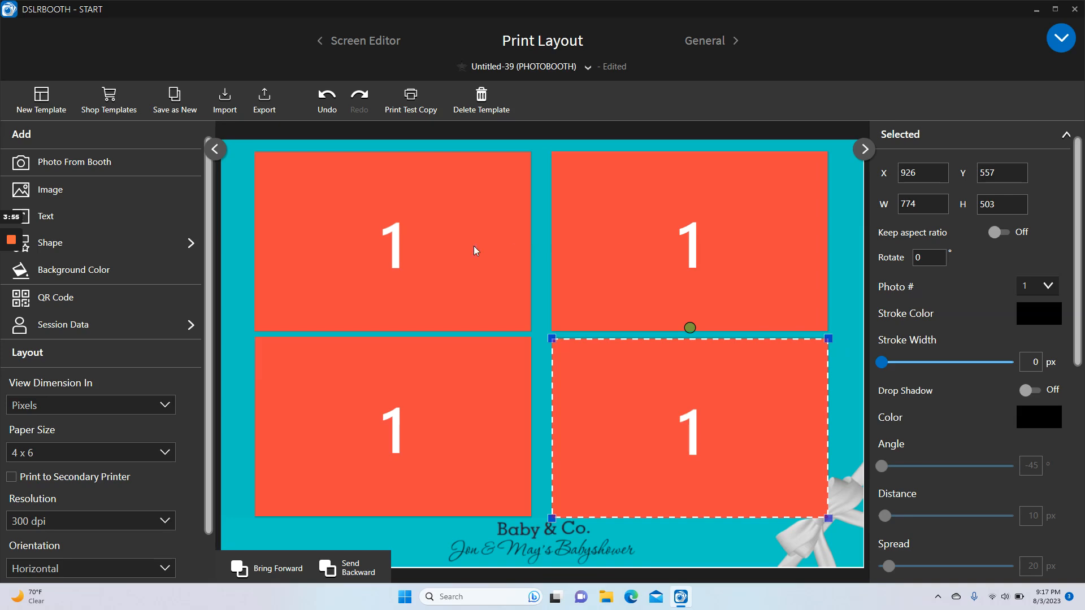
# Step: Assign photo number 2 to the upper-right placeholder and photo number 3 to the lower-left placeholder
pyautogui.click(606, 232)
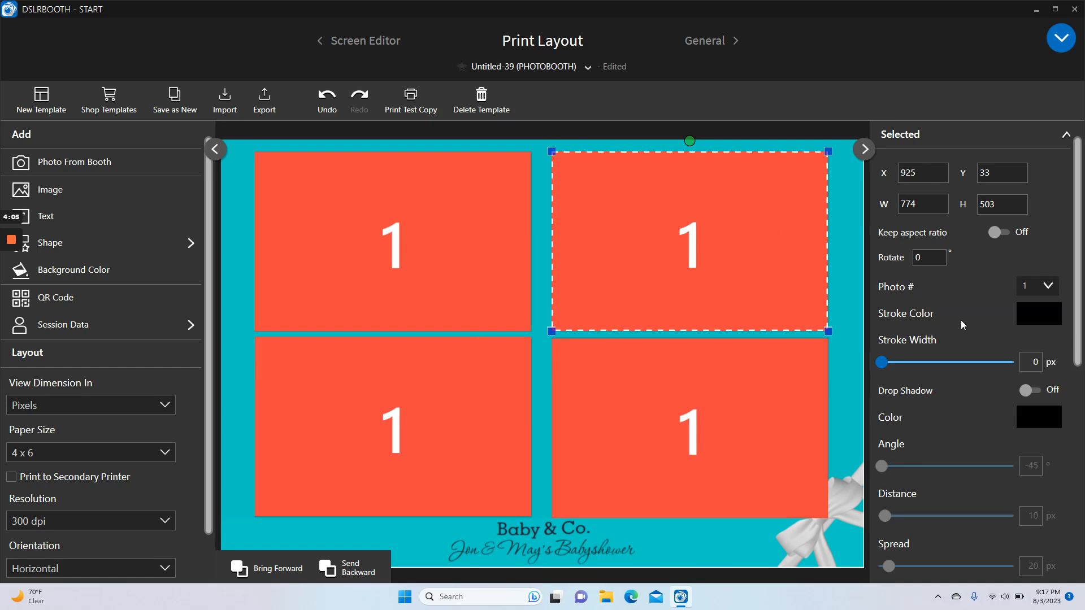
pyautogui.click(1046, 288)
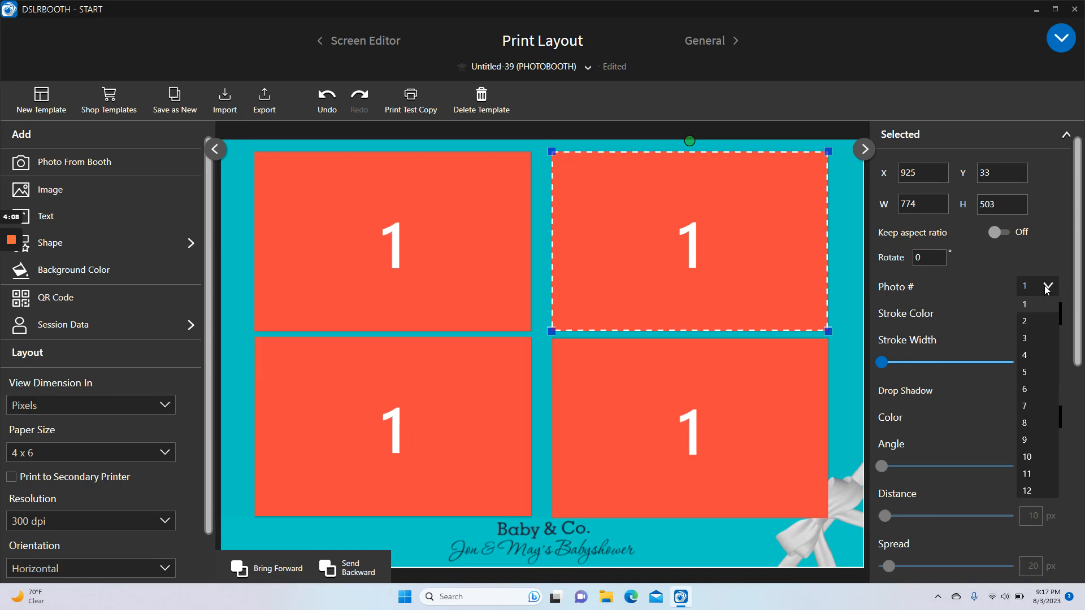
pyautogui.click(1038, 320)
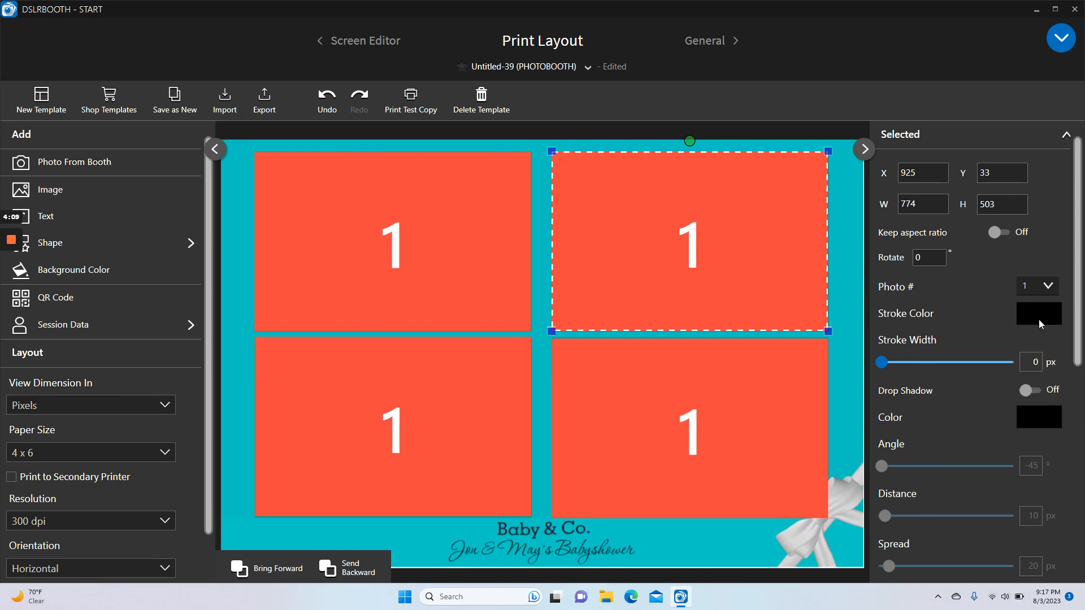
pyautogui.click(483, 411)
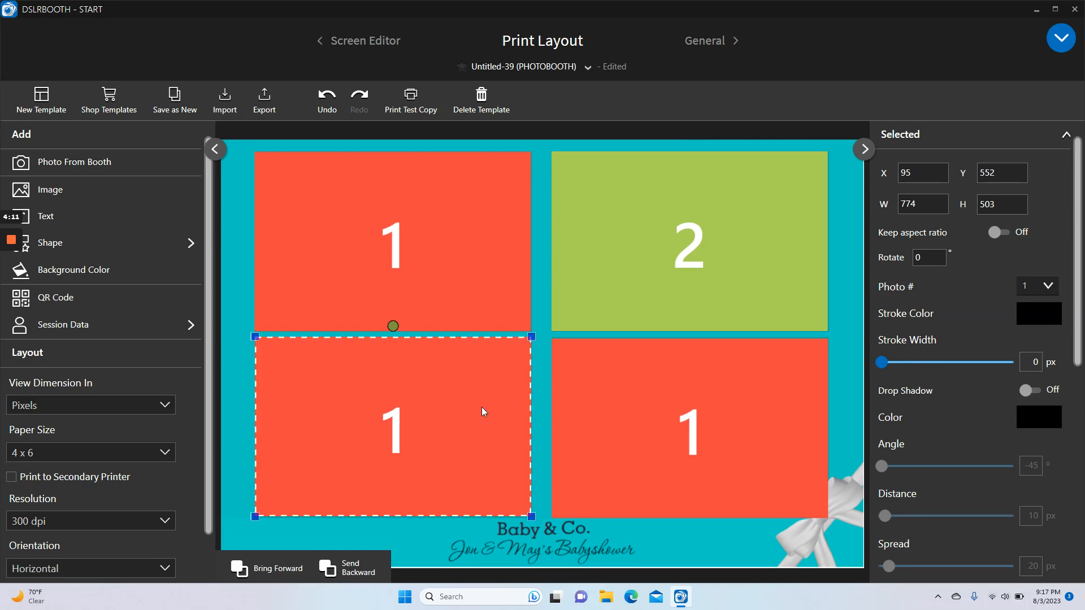
pyautogui.click(1042, 290)
pyautogui.click(1037, 339)
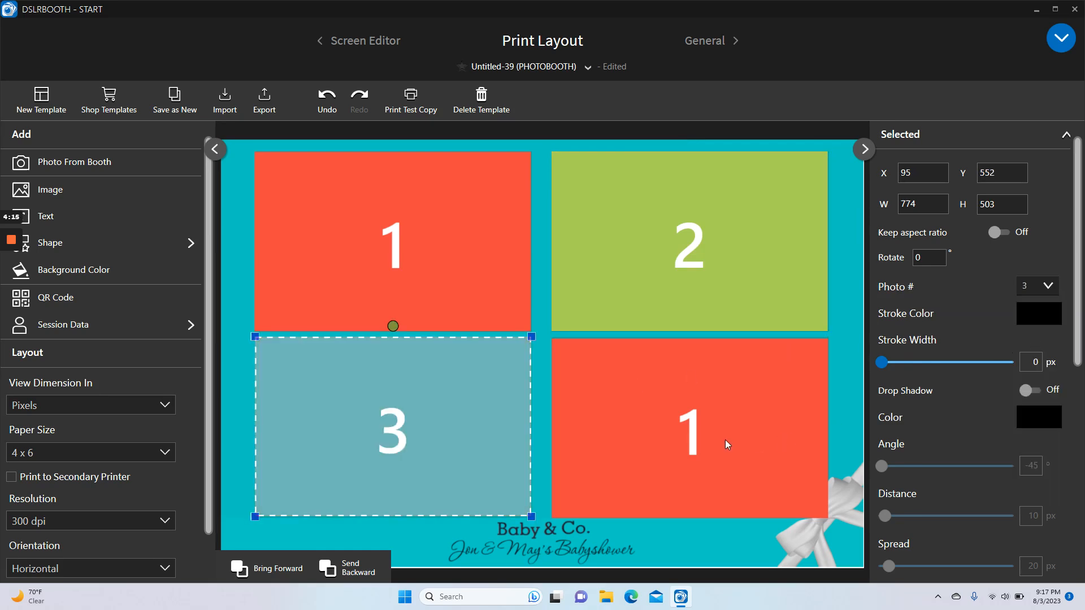
# Step: Assign photo number 4 to the placeholder over the frame's lower-right window
pyautogui.click(724, 444)
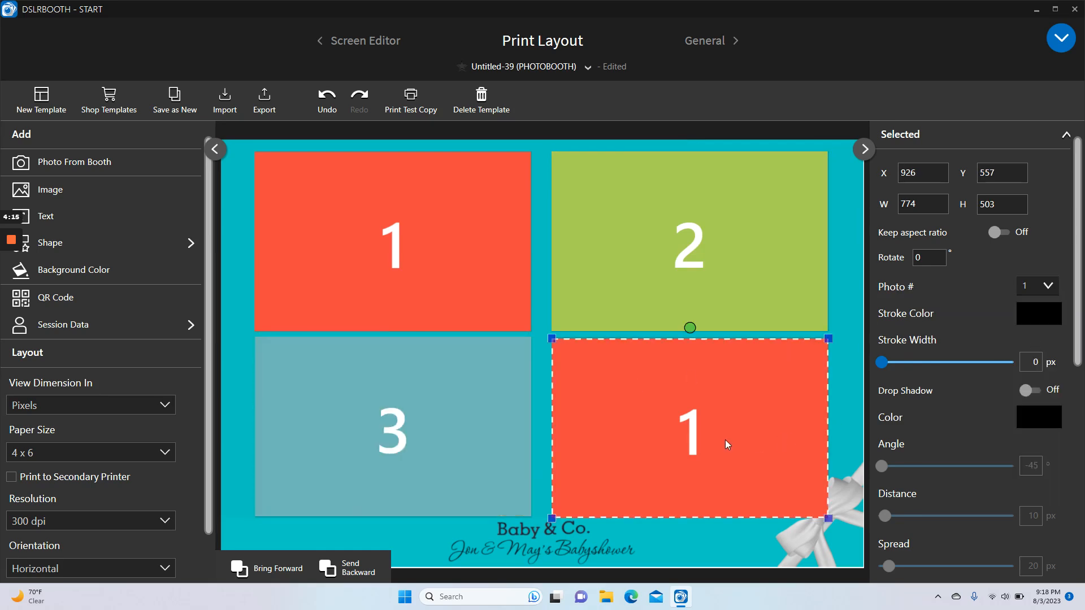
pyautogui.click(1041, 290)
pyautogui.click(1032, 357)
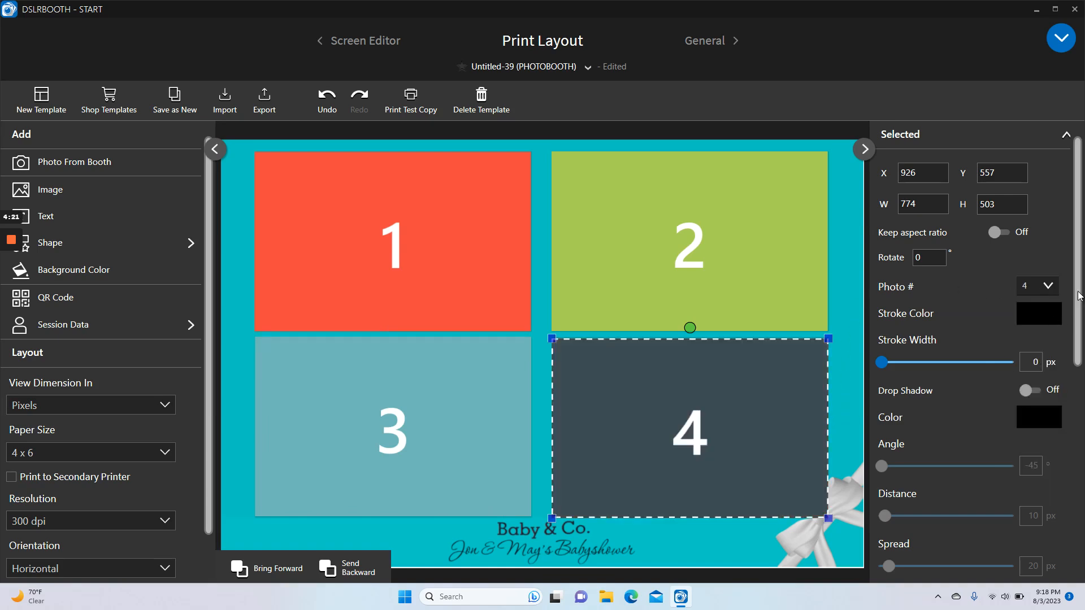
# Step: Move the IMG_3410[291] frame layer above the Photo 1 and Photo 2 layers in the layer order
pyautogui.moveTo(1079, 296); pyautogui.dragTo(1083, 522)
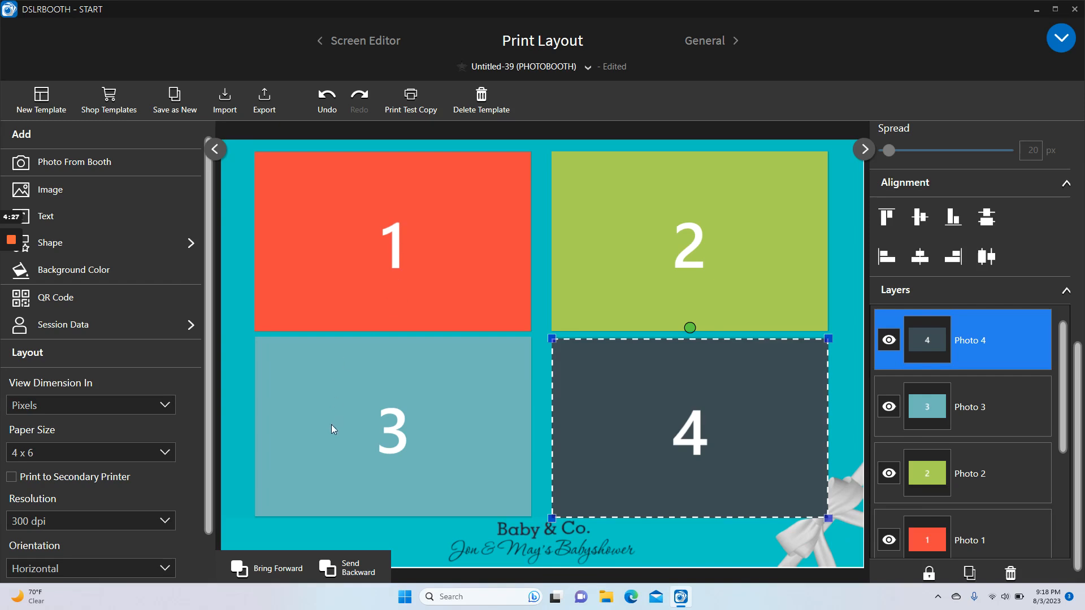
pyautogui.click(565, 548)
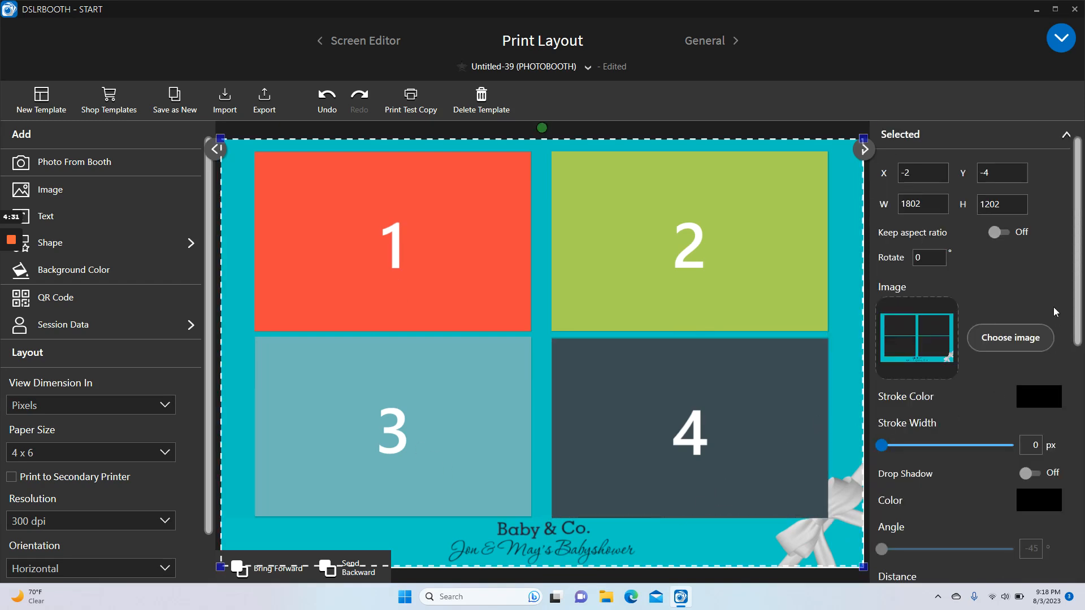
pyautogui.moveTo(1077, 275); pyautogui.dragTo(1084, 502)
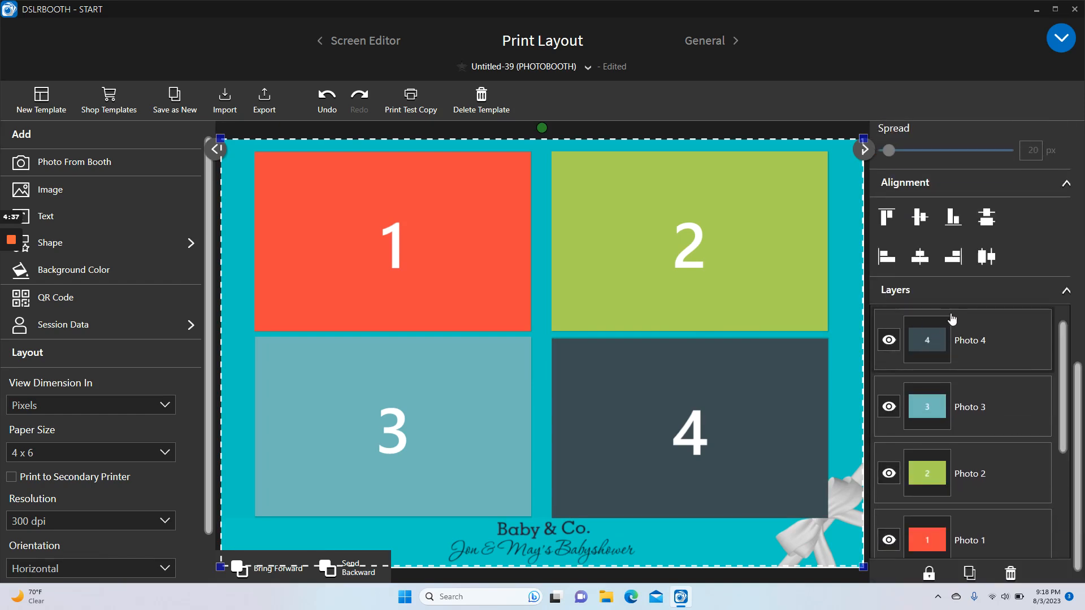
pyautogui.moveTo(1067, 393); pyautogui.dragTo(1078, 507)
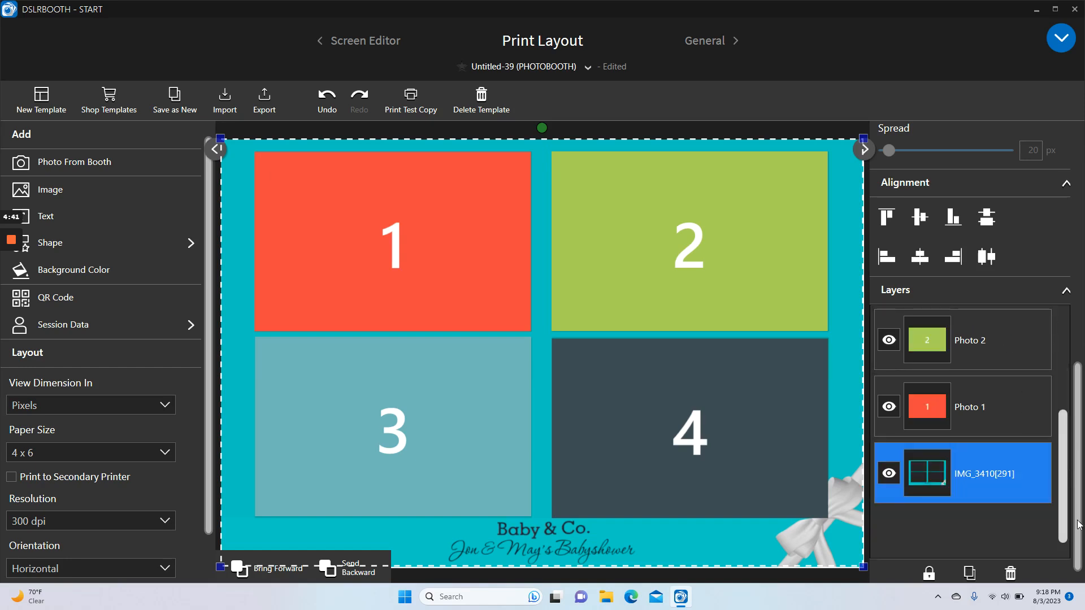
pyautogui.moveTo(1004, 416); pyautogui.dragTo(988, 333)
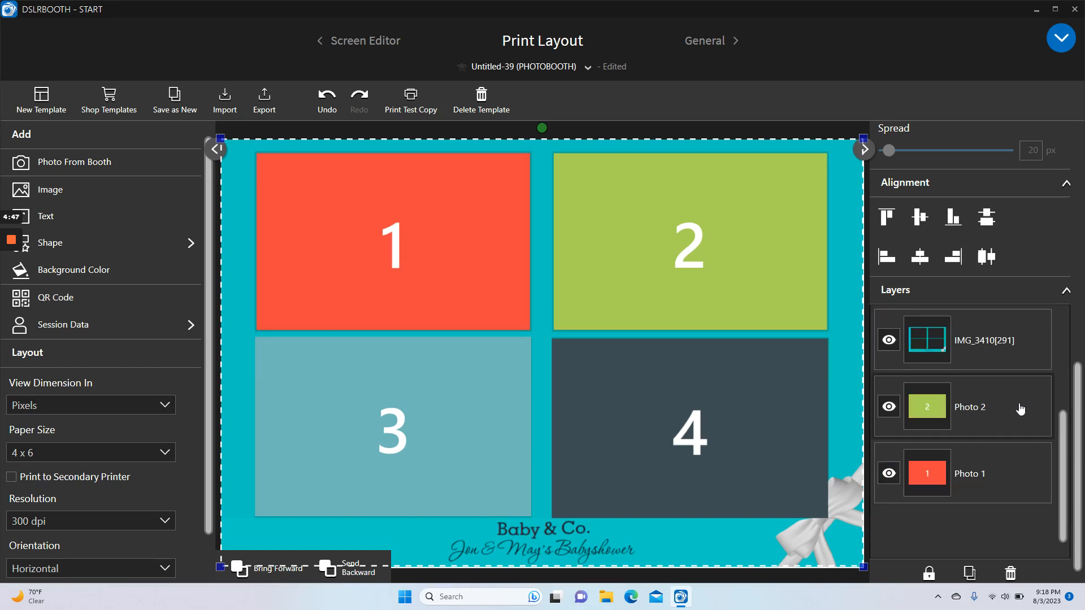
# Step: Move the IMG_3410[291] frame layer above Photo 3 and Photo 4 so it is the topmost layer
pyautogui.scroll(3, 1059, 411)
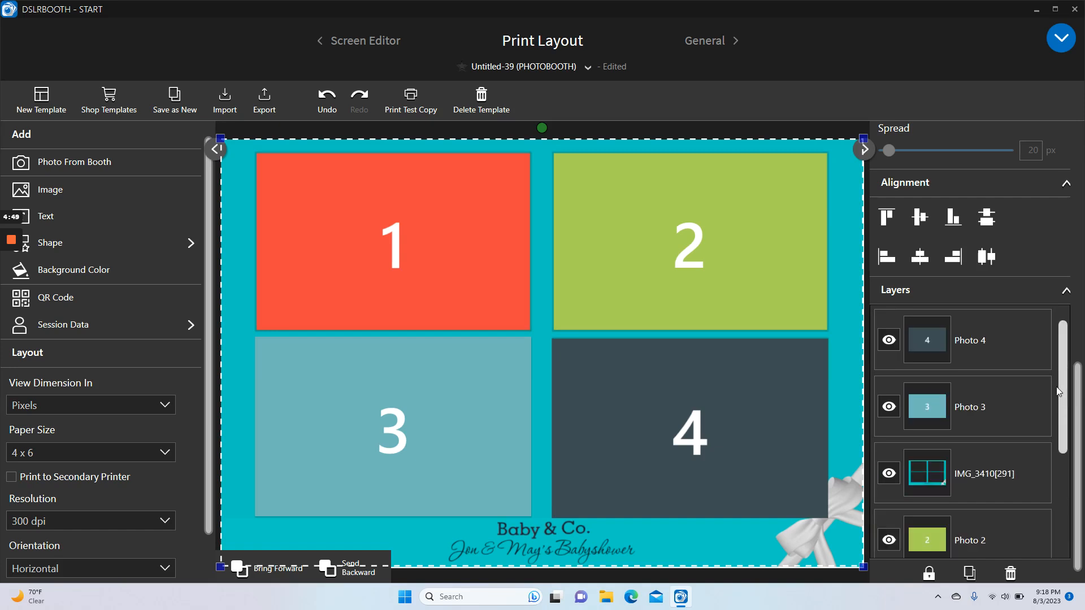
pyautogui.scroll(3, 1022, 395)
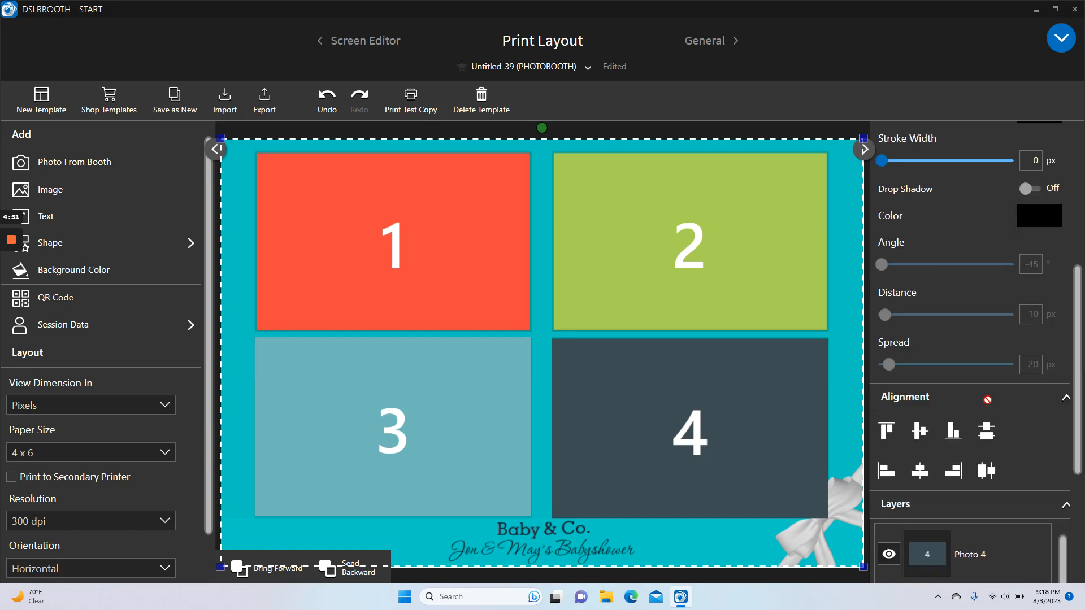
pyautogui.scroll(-2, 1023, 395)
pyautogui.scroll(-2, 1058, 452)
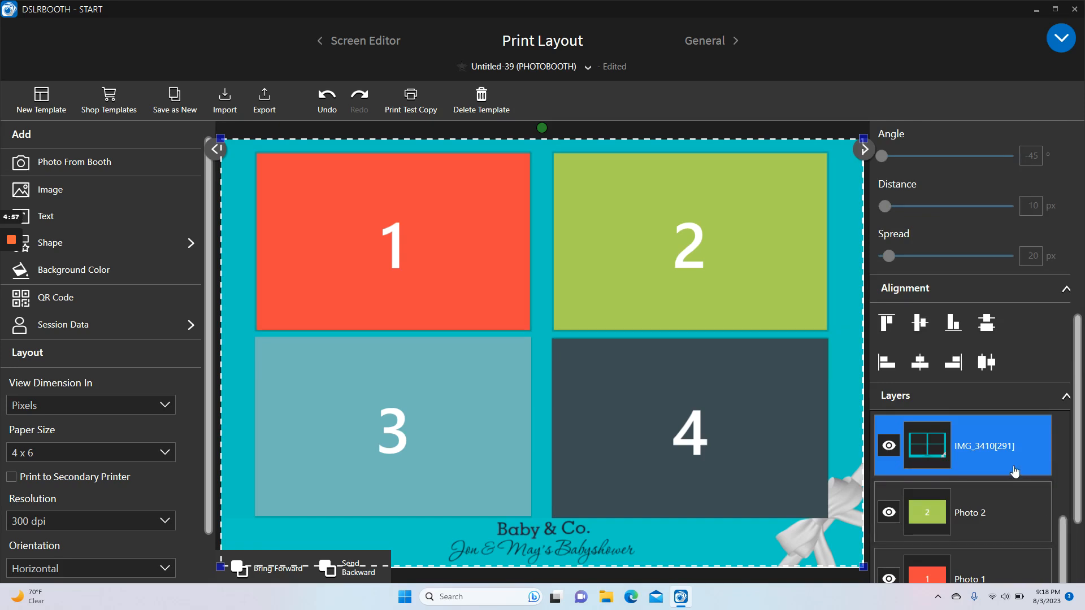
pyautogui.click(1067, 509)
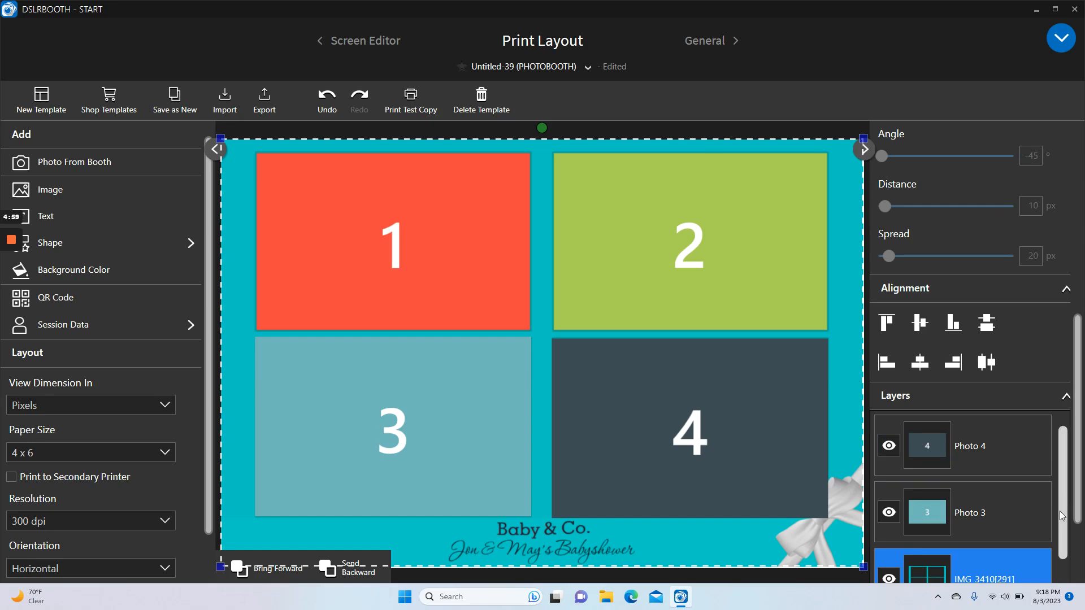
pyautogui.scroll(-2, 1000, 480)
pyautogui.scroll(2, 1003, 508)
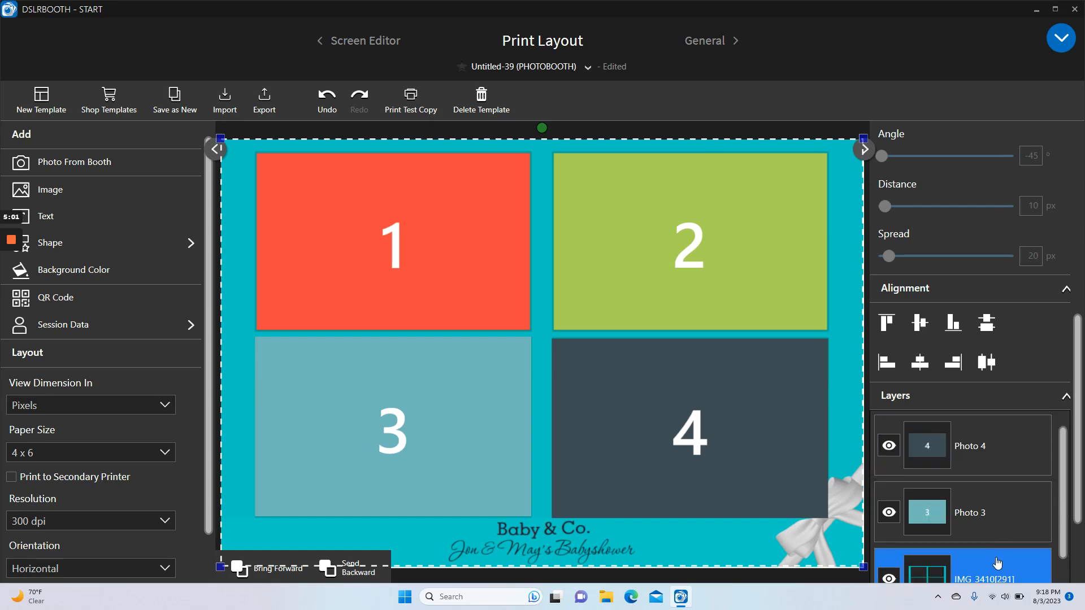
pyautogui.moveTo(996, 553); pyautogui.dragTo(986, 430)
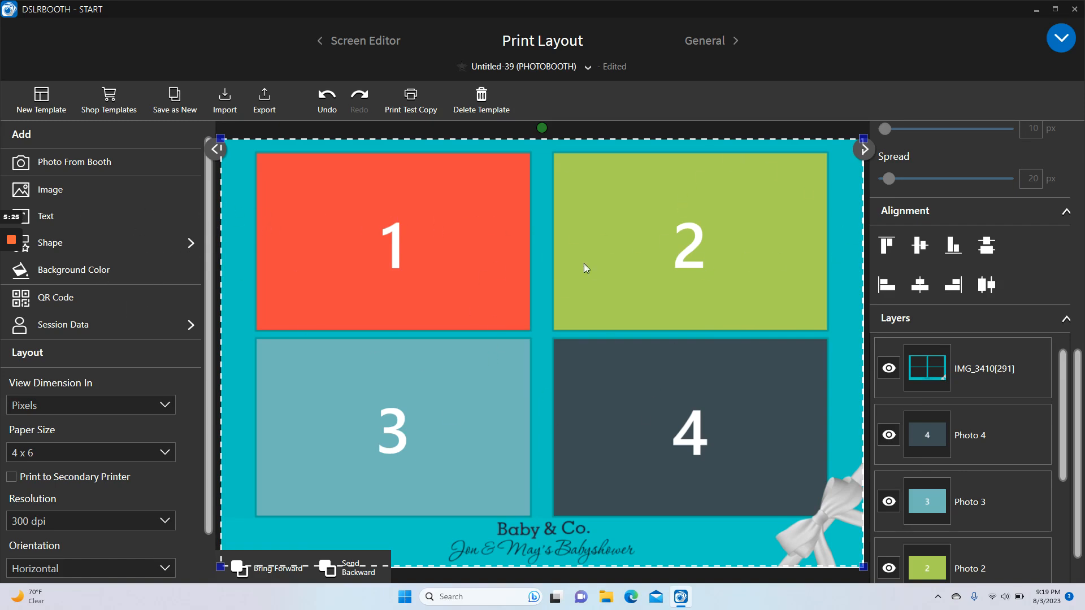
# Step: Create a blank template and place the dia-de-los-muertos[1] skull image in its lower-left corner at about 420 x 420 px
pyautogui.click(50, 101)
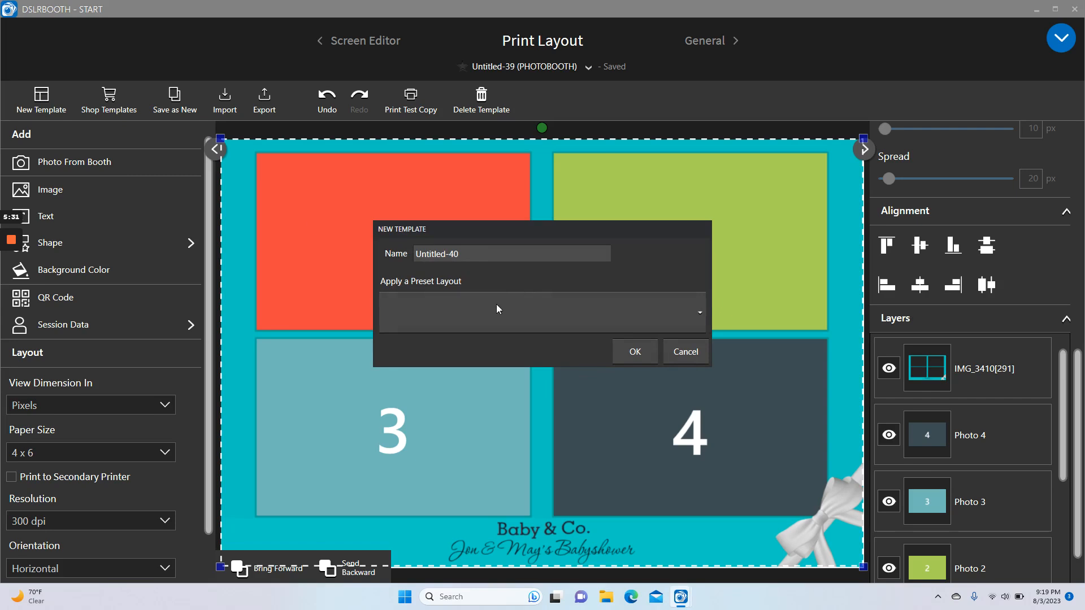
pyautogui.click(633, 350)
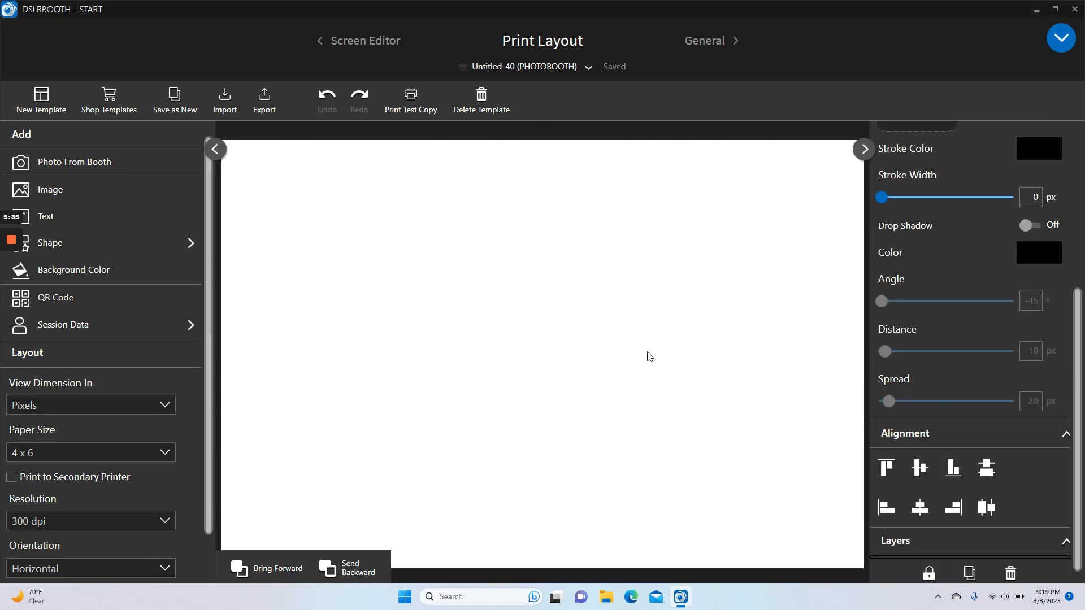
pyautogui.click(50, 189)
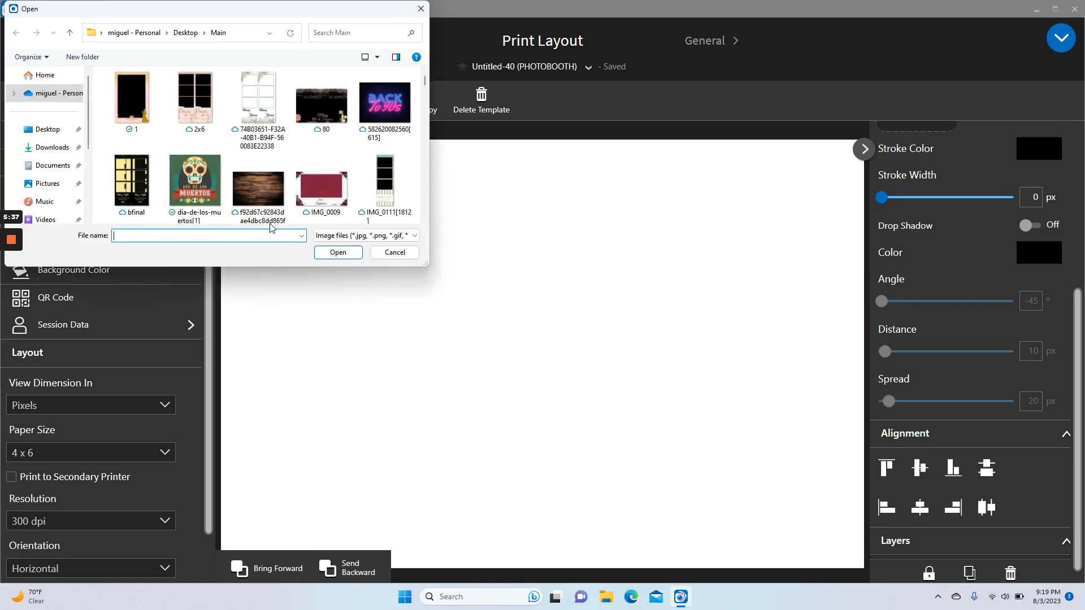
pyautogui.press('Escape')
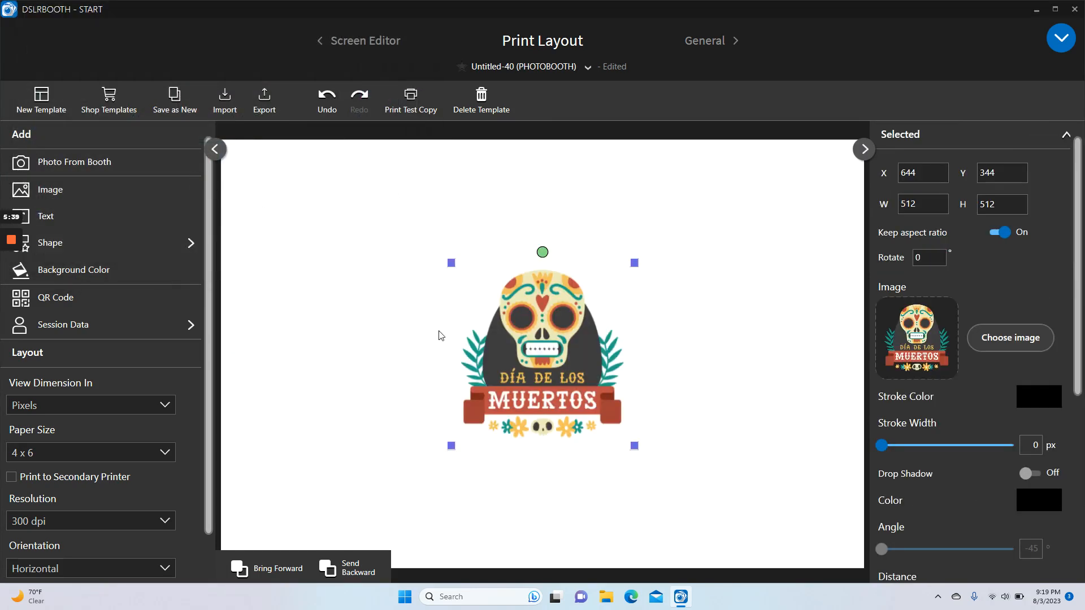
pyautogui.moveTo(508, 339); pyautogui.dragTo(307, 436)
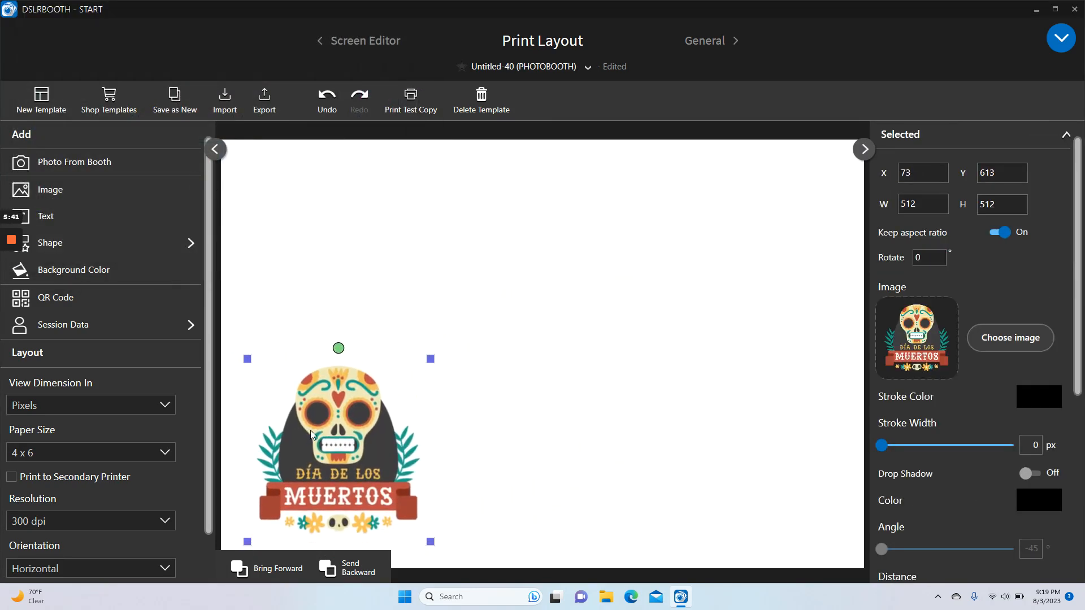
pyautogui.moveTo(431, 359); pyautogui.dragTo(398, 392)
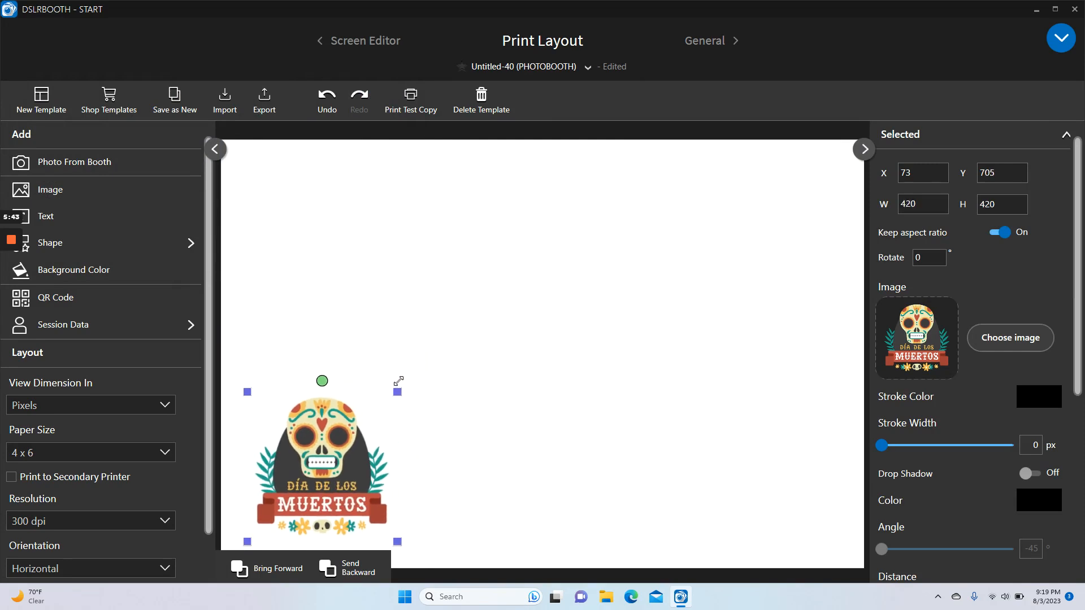
# Step: Add a text object with the default wording in Arial Rounded MT and place it beside the skull image near the canvas's lower middle
pyautogui.click(70, 224)
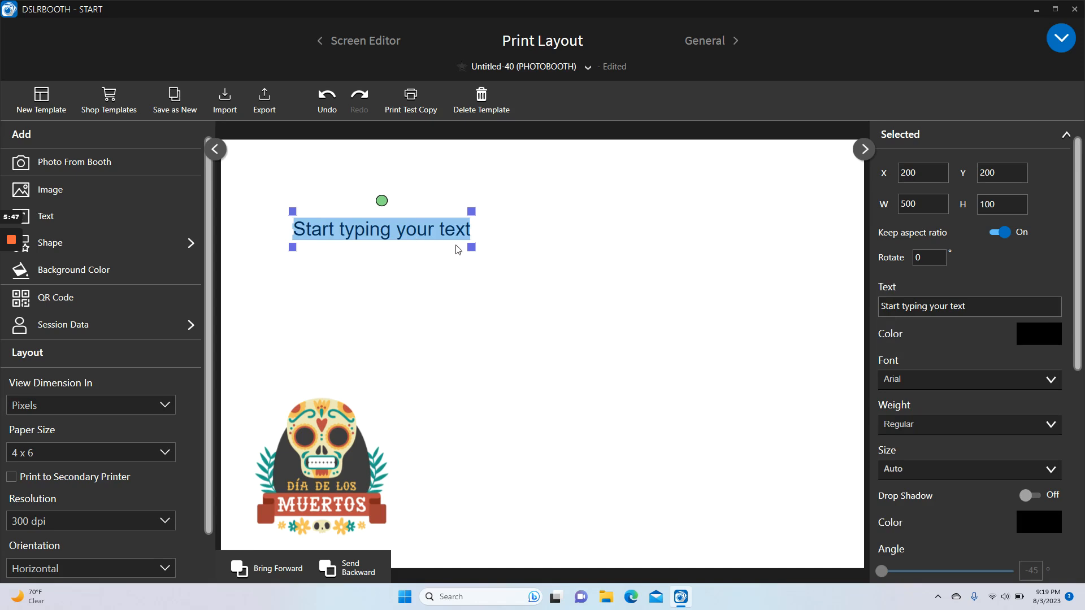
pyautogui.click(545, 255)
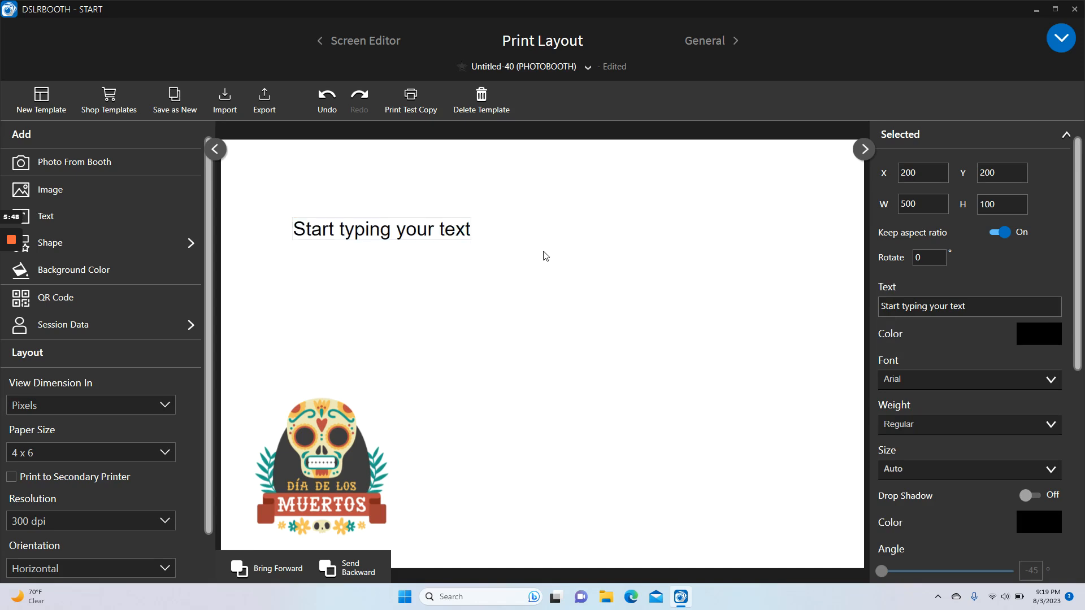
pyautogui.click(378, 243)
pyautogui.moveTo(378, 243); pyautogui.dragTo(634, 411)
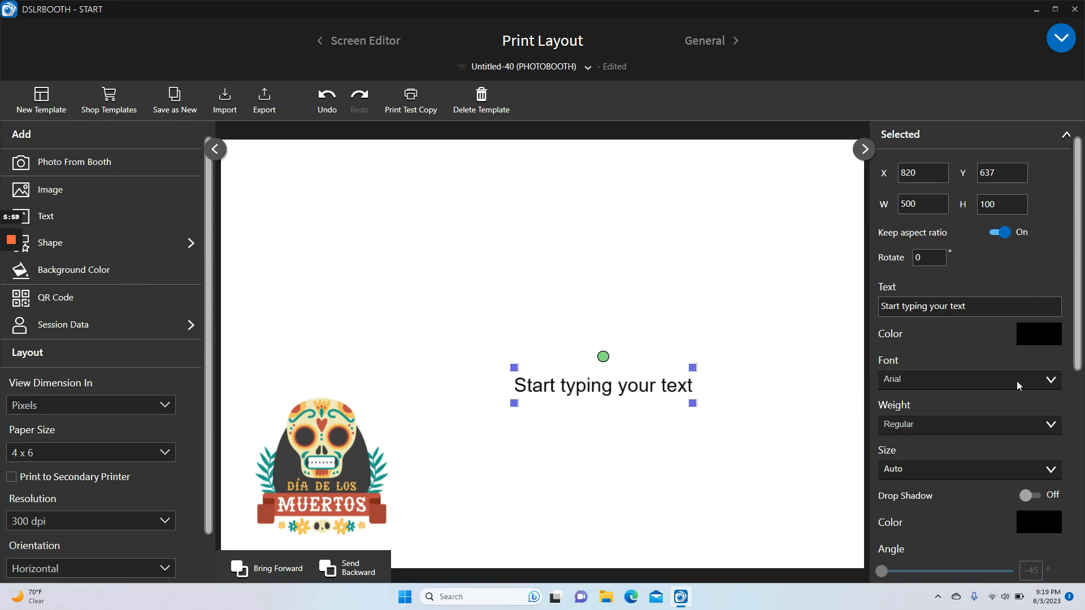
pyautogui.click(1053, 383)
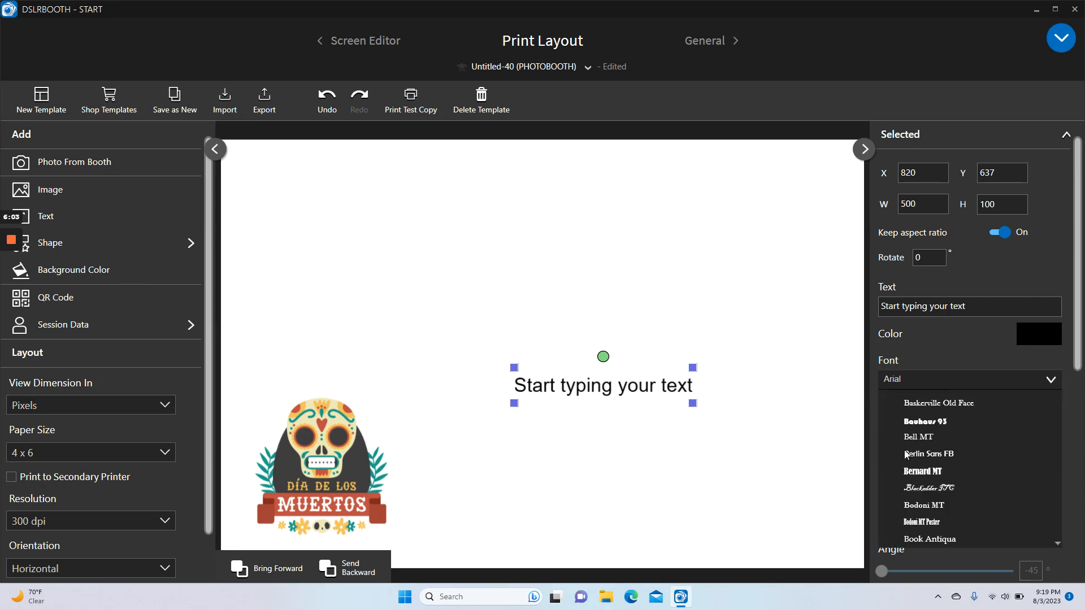
pyautogui.click(947, 414)
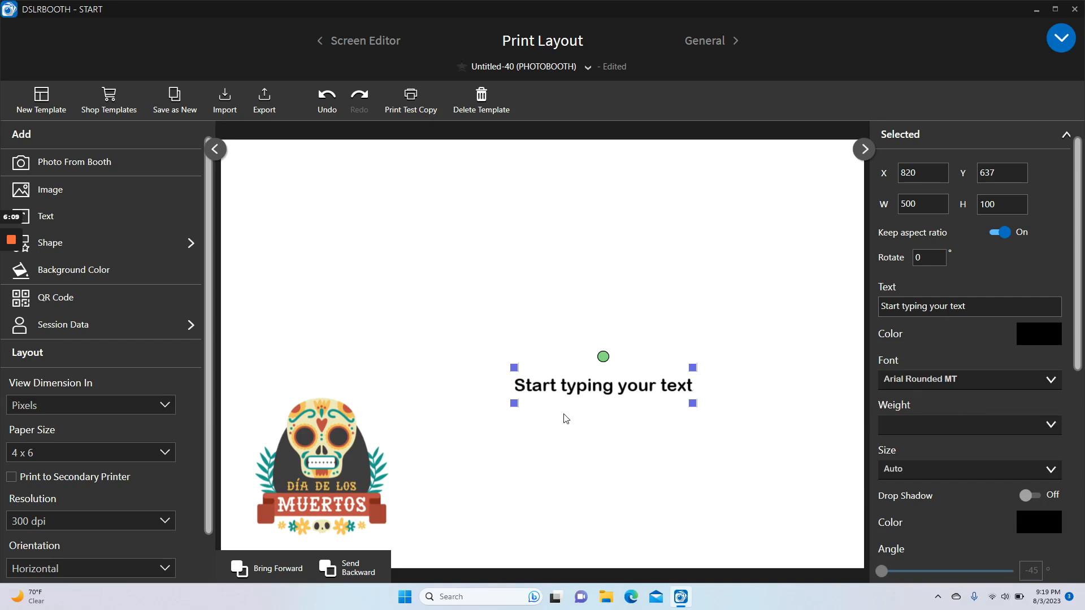
pyautogui.moveTo(575, 392); pyautogui.dragTo(519, 503)
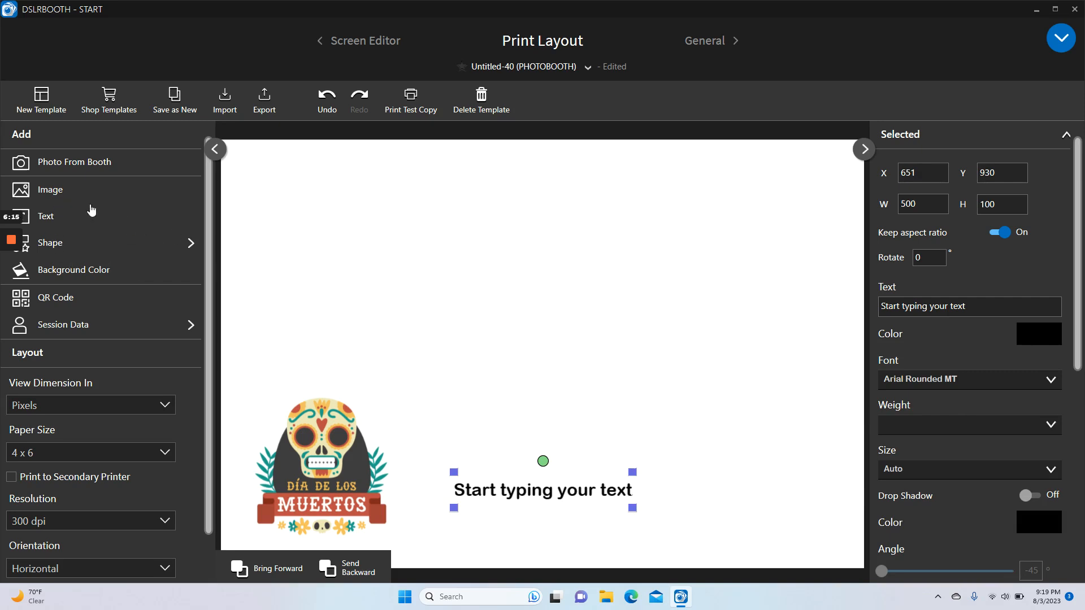
# Step: Add booth photo placeholders 1 and 2, each 450 x 300 px, in the upper-left and upper-right areas of the canvas
pyautogui.click(84, 166)
pyautogui.moveTo(410, 255); pyautogui.dragTo(397, 235)
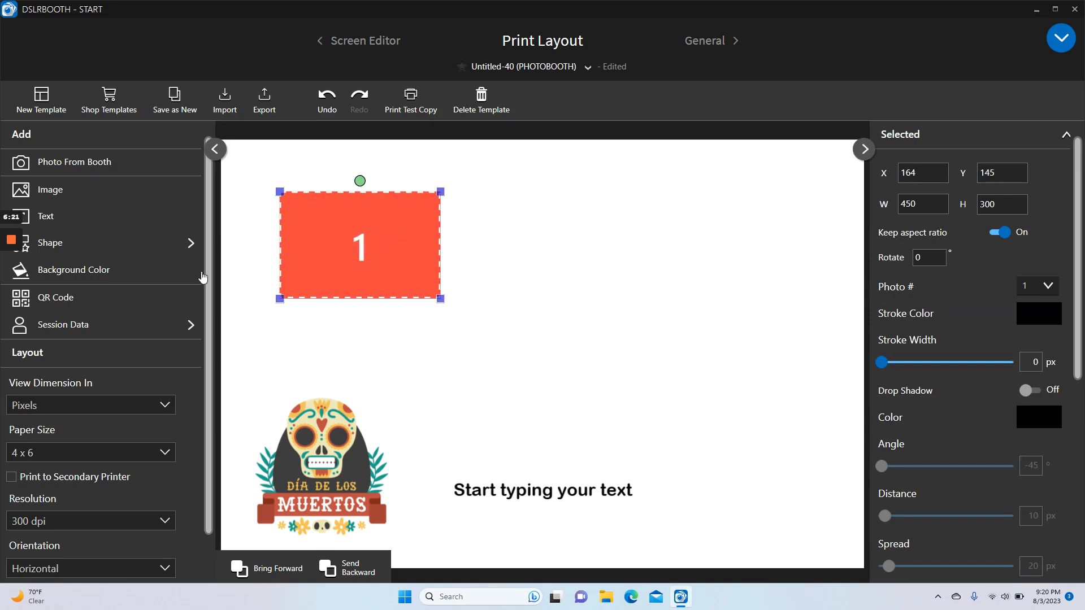
pyautogui.click(113, 196)
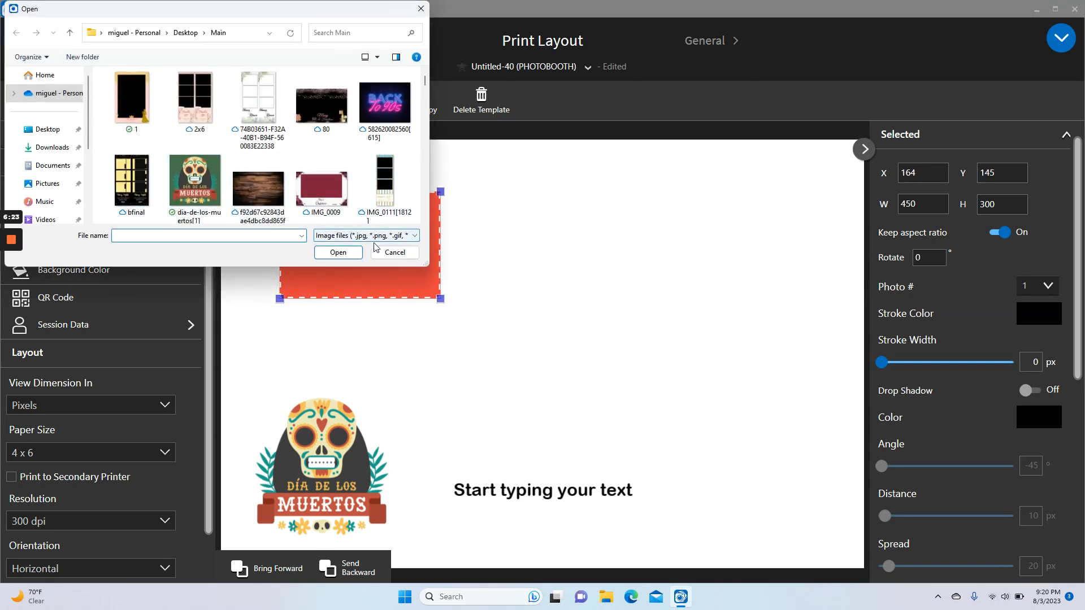
pyautogui.click(395, 252)
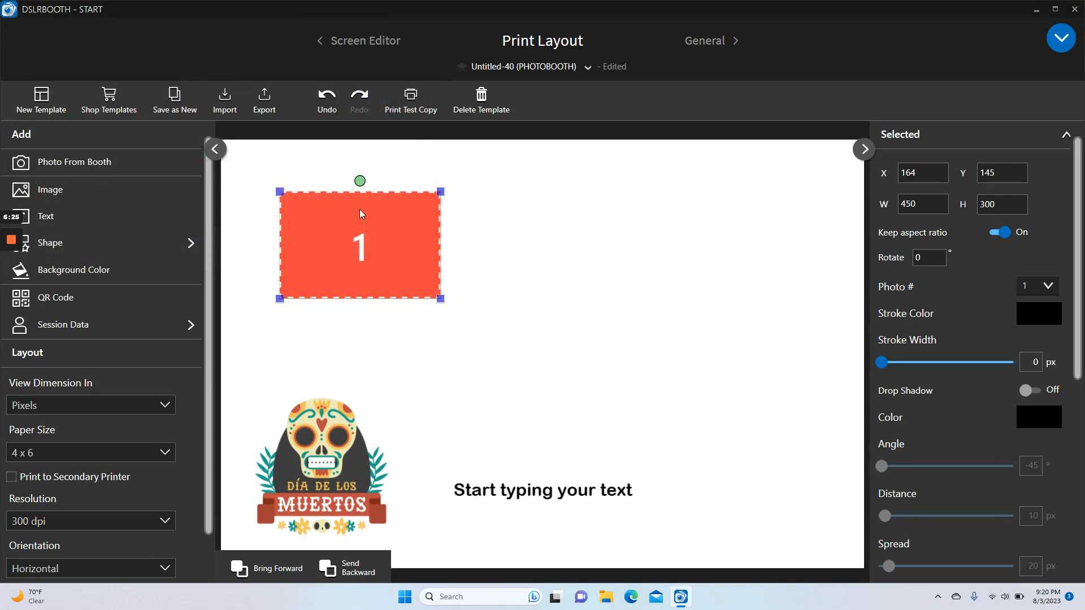
pyautogui.moveTo(374, 247); pyautogui.dragTo(665, 241)
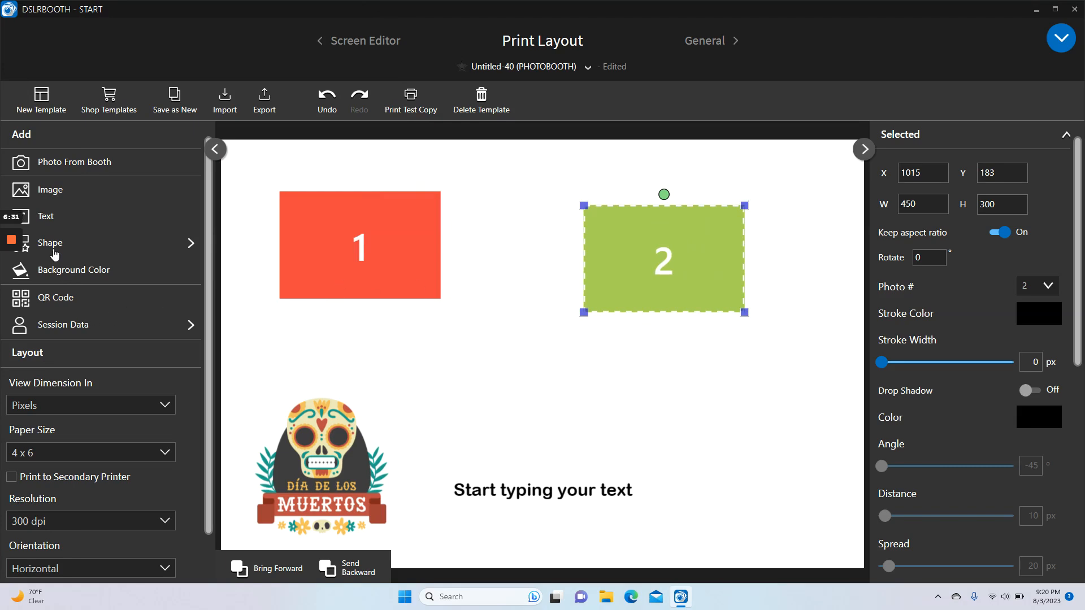
# Step: Set the template's background color to the dusty brown 946E6E
pyautogui.click(83, 276)
pyautogui.click(302, 317)
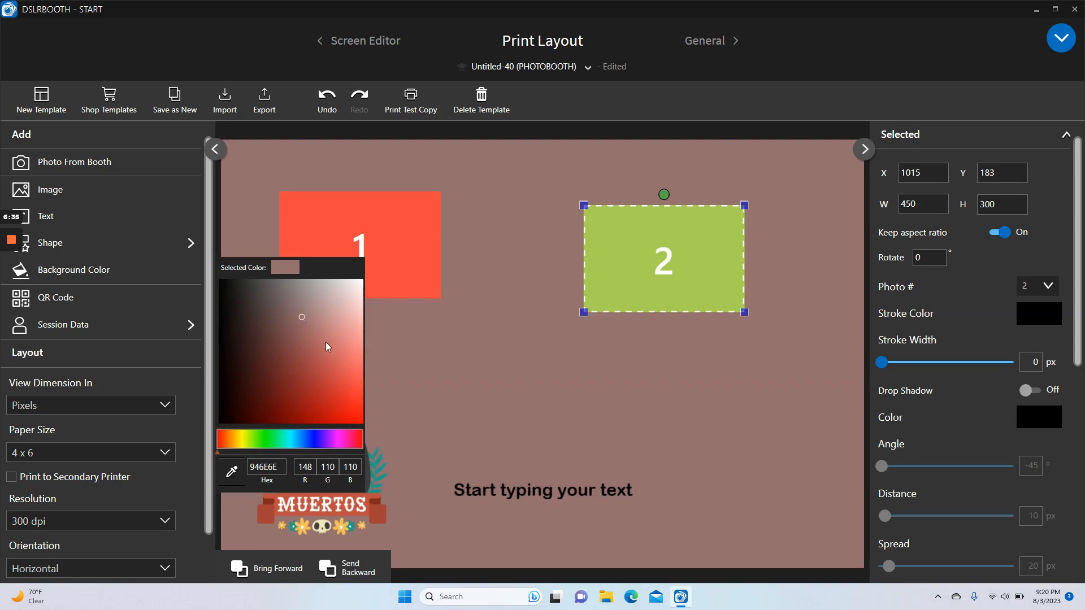
pyautogui.click(499, 348)
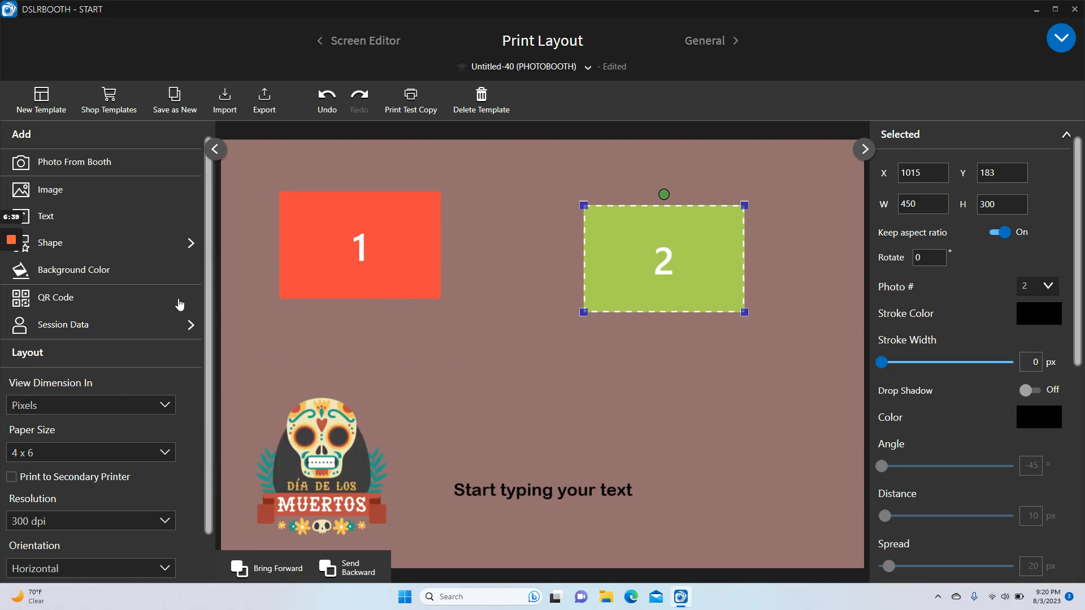
pyautogui.moveTo(208, 253); pyautogui.dragTo(199, 409)
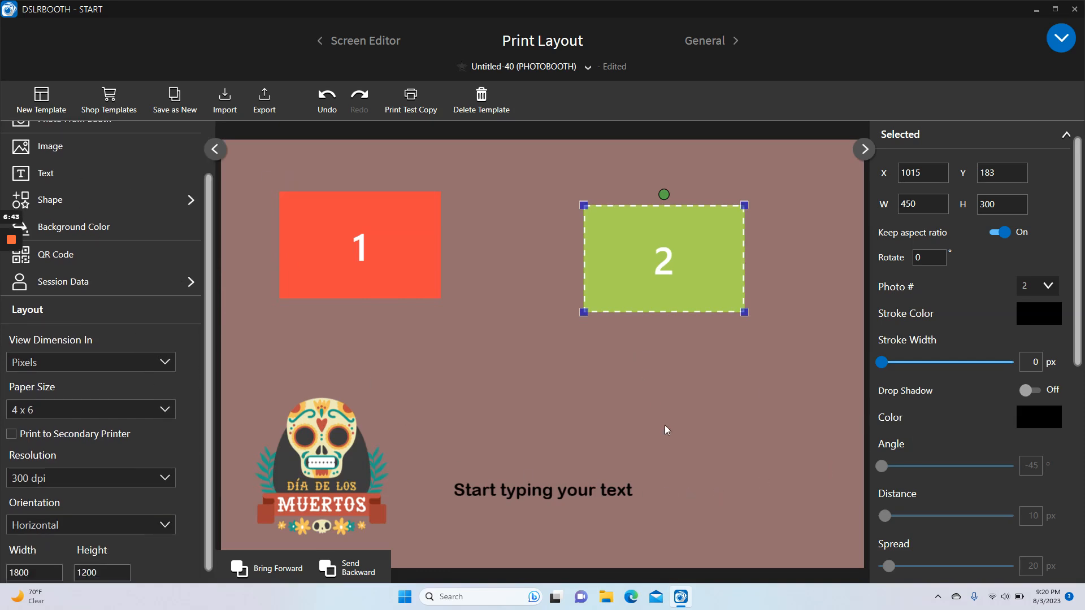
pyautogui.scroll(5, 664, 425)
pyautogui.scroll(-5, 664, 425)
pyautogui.moveTo(204, 242); pyautogui.dragTo(212, 176)
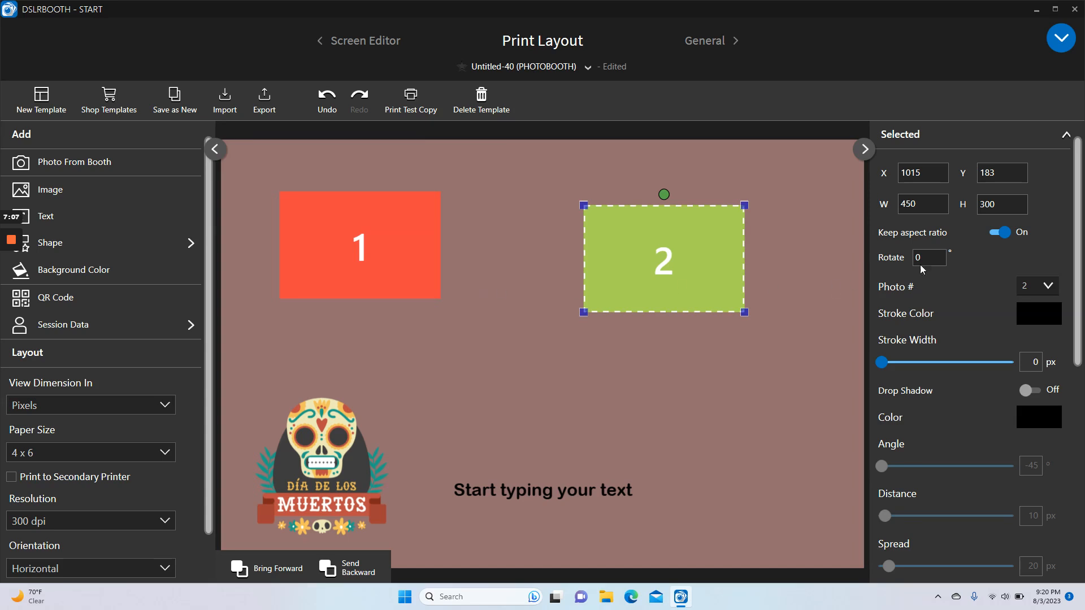
# Step: Save the template as a new copy and open the list of saved templates
pyautogui.click(176, 99)
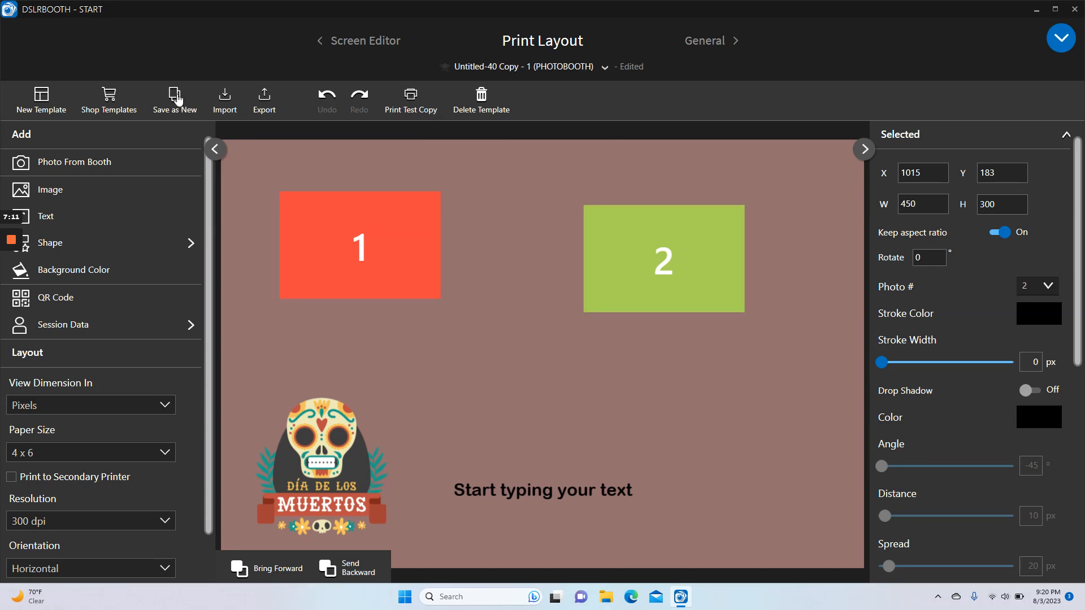
pyautogui.click(604, 69)
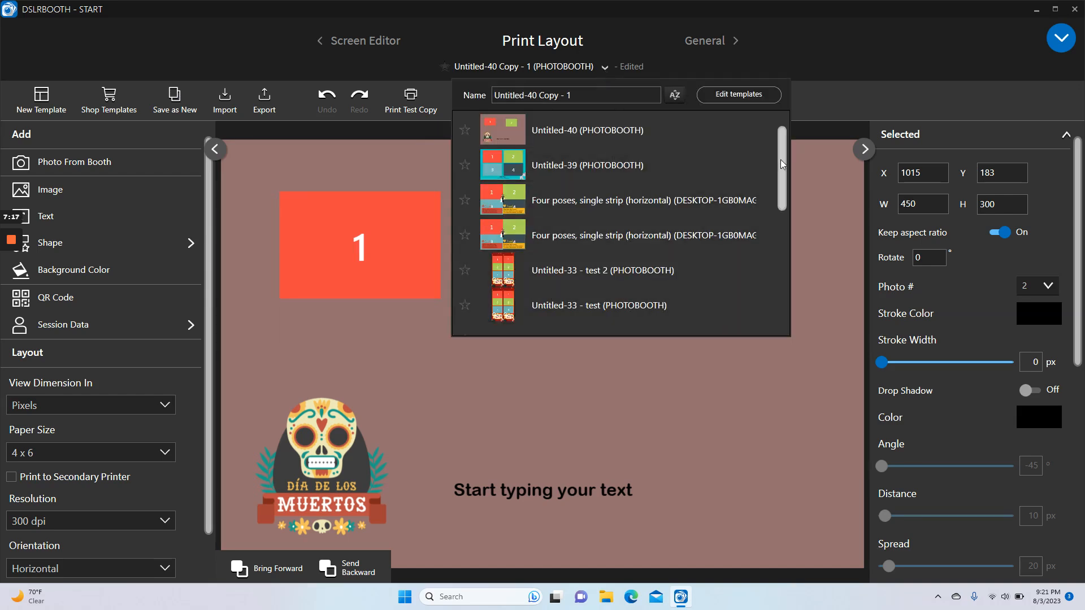
# Step: Star Untitled-40, Untitled-39 and the first "Four poses, single strip (horizontal)" template as favorites, accepting the confirmation for using several templates
pyautogui.moveTo(781, 159); pyautogui.dragTo(791, 113)
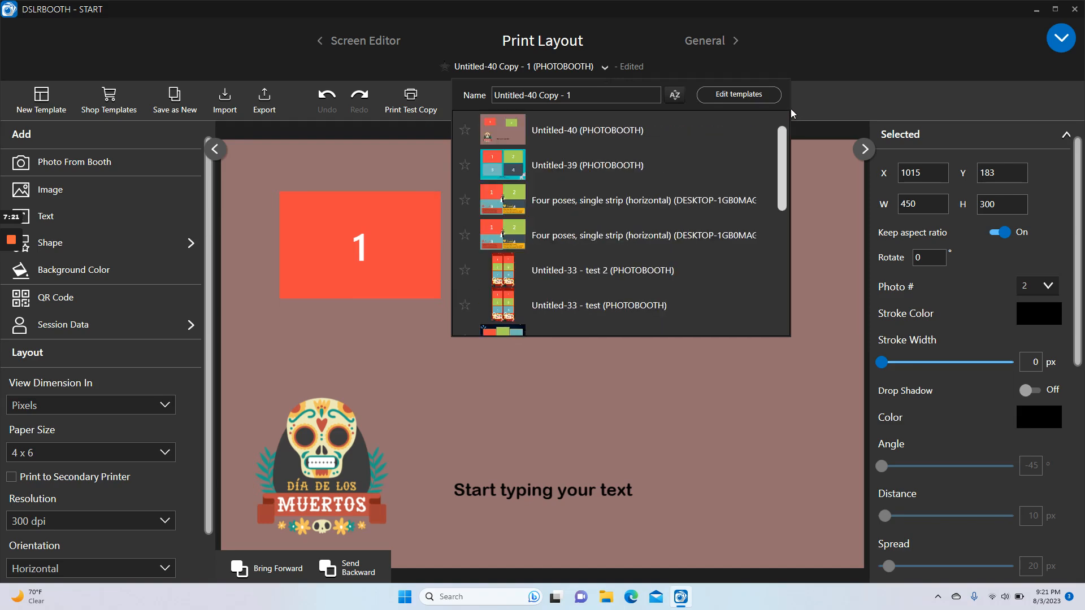
pyautogui.click(465, 131)
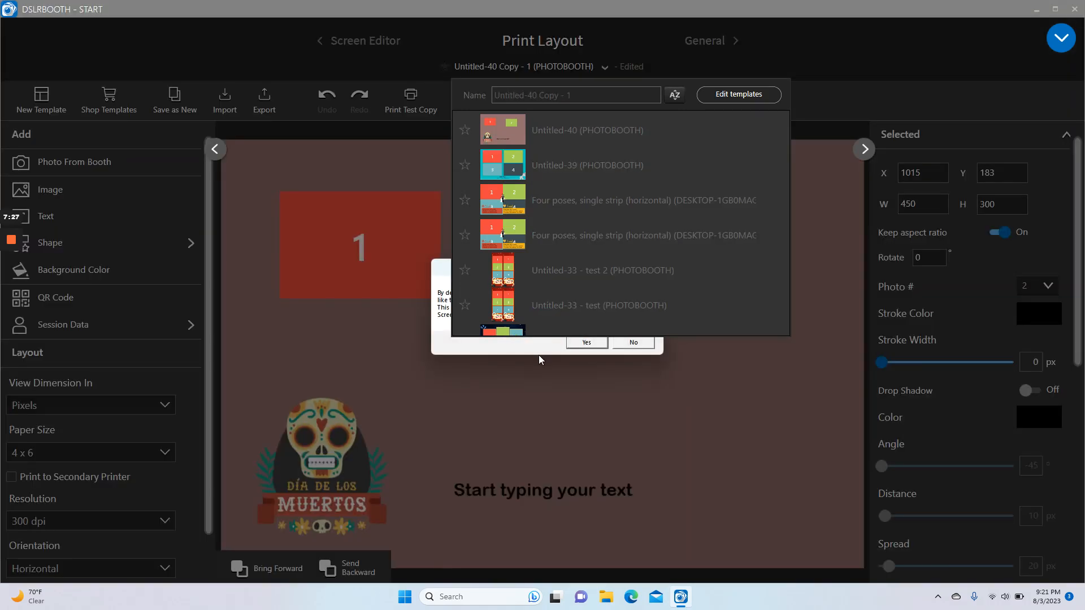
pyautogui.click(576, 343)
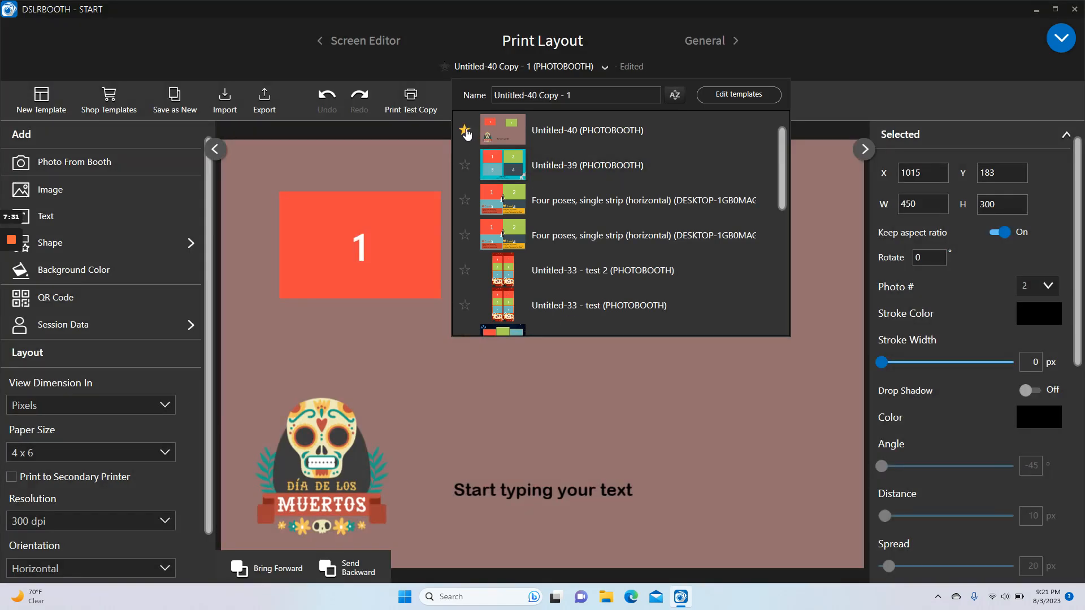
pyautogui.click(465, 165)
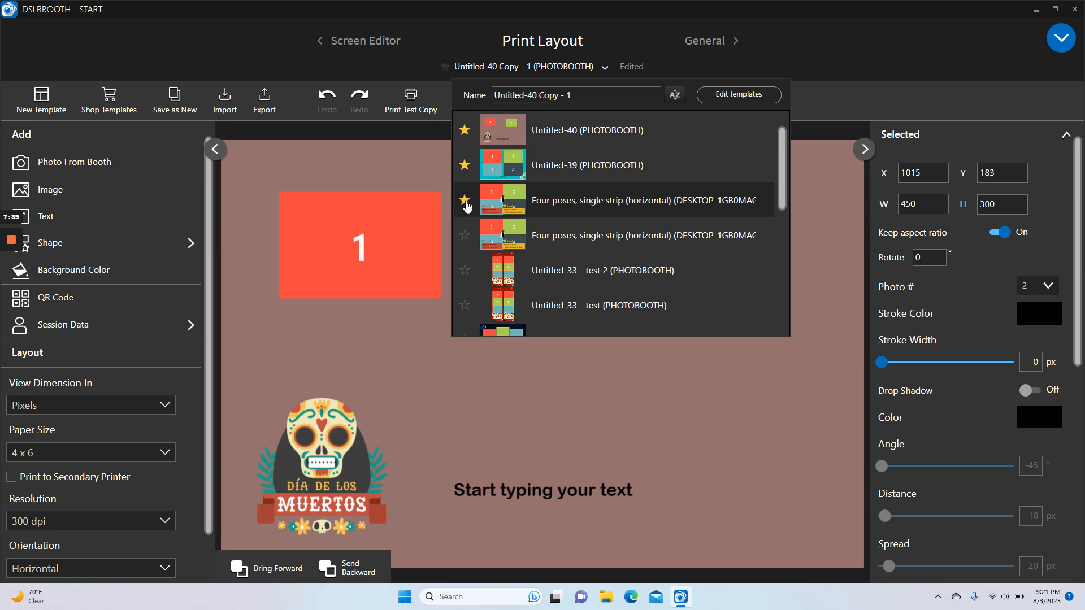
pyautogui.click(464, 164)
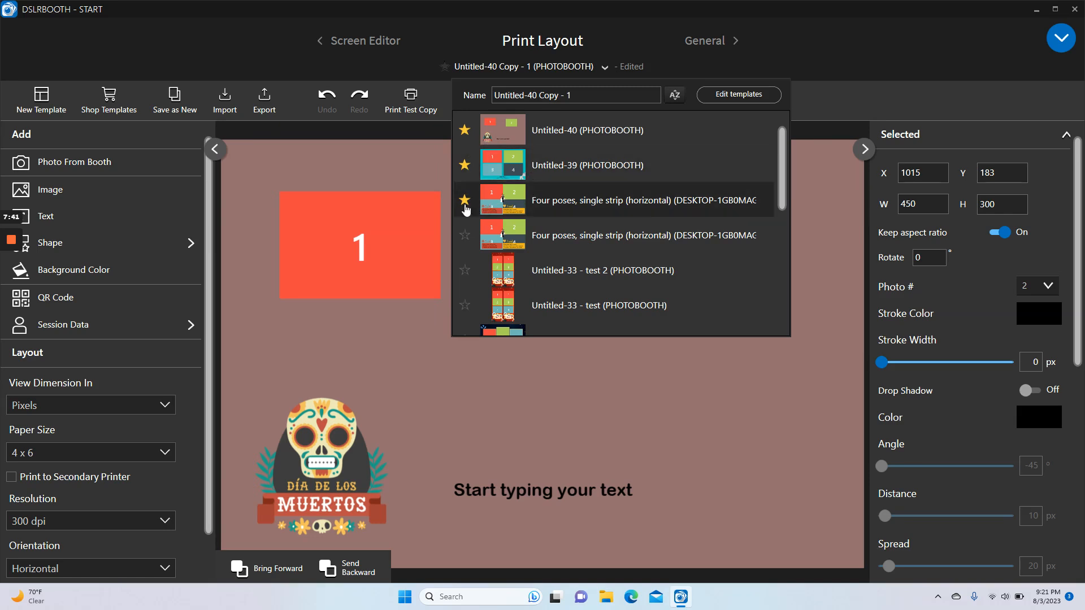
# Step: Launch the test event and start a Print session from its start screen
pyautogui.click(1061, 46)
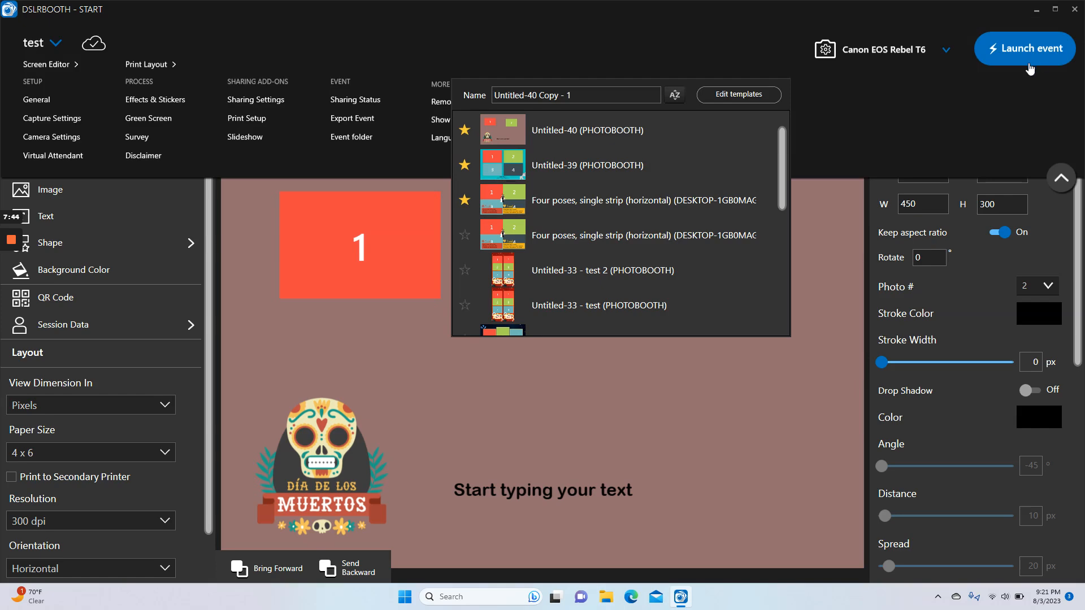
pyautogui.click(975, 61)
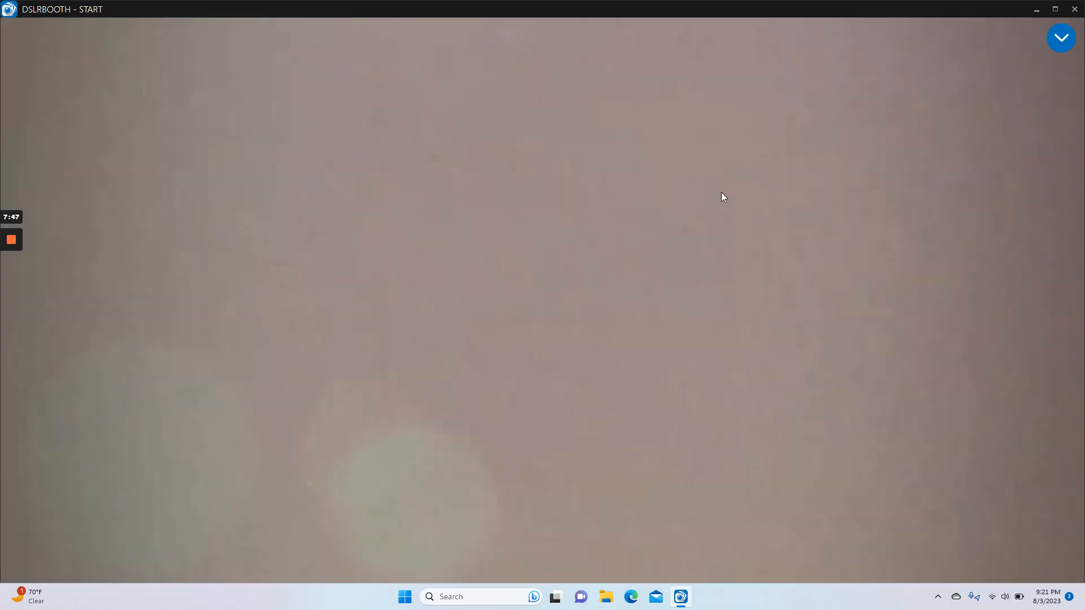
pyautogui.click(557, 322)
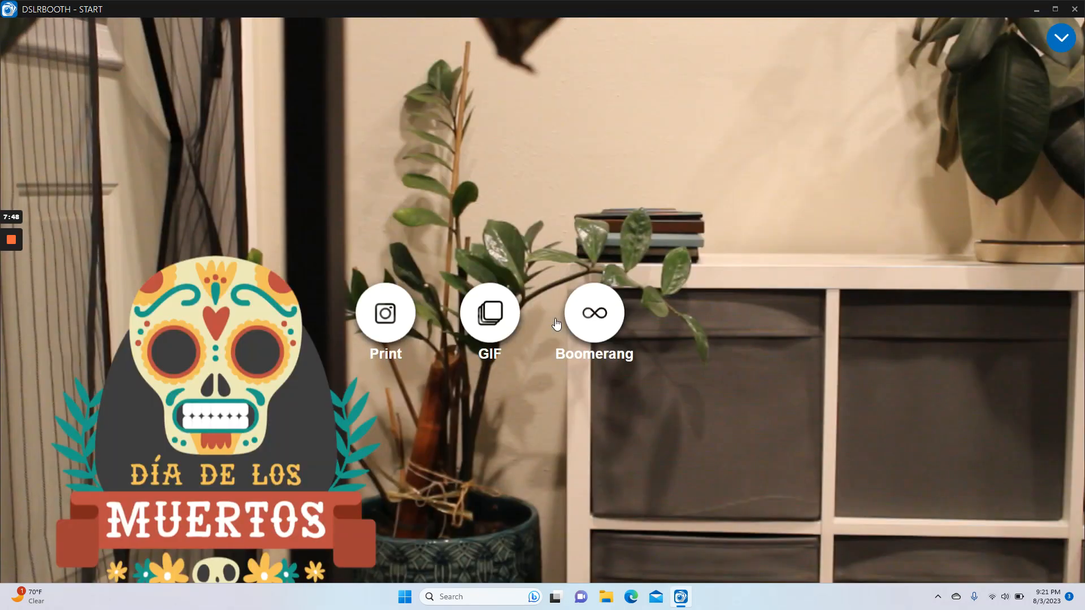
pyautogui.click(399, 314)
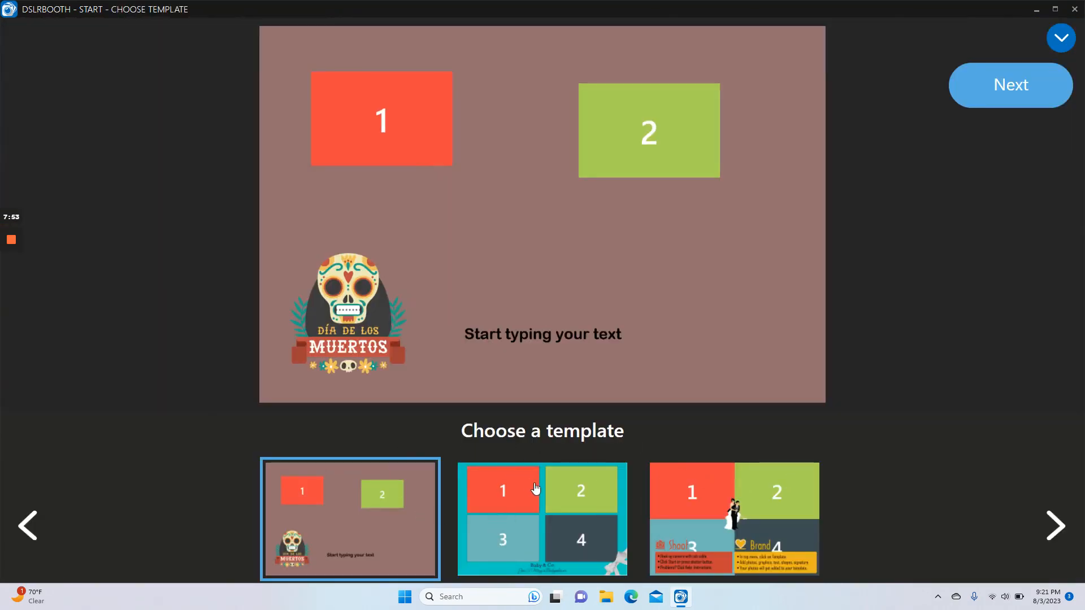
# Step: Preview the starred templates, choose the teal four-photo babyshower template, and proceed to the photo capture
pyautogui.click(587, 498)
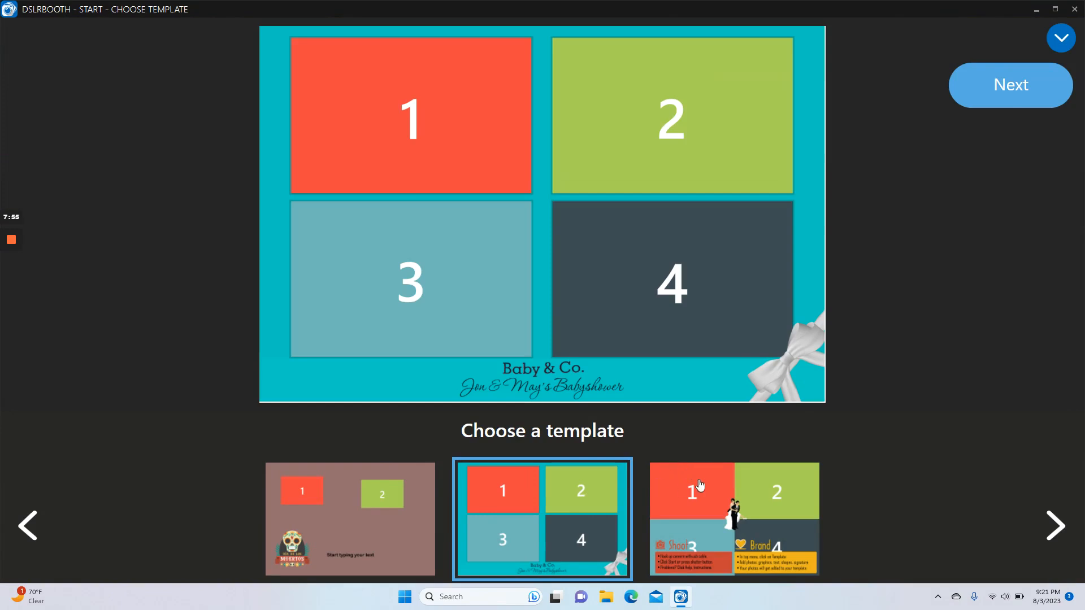
pyautogui.click(697, 485)
pyautogui.click(373, 504)
pyautogui.click(519, 506)
pyautogui.click(1011, 85)
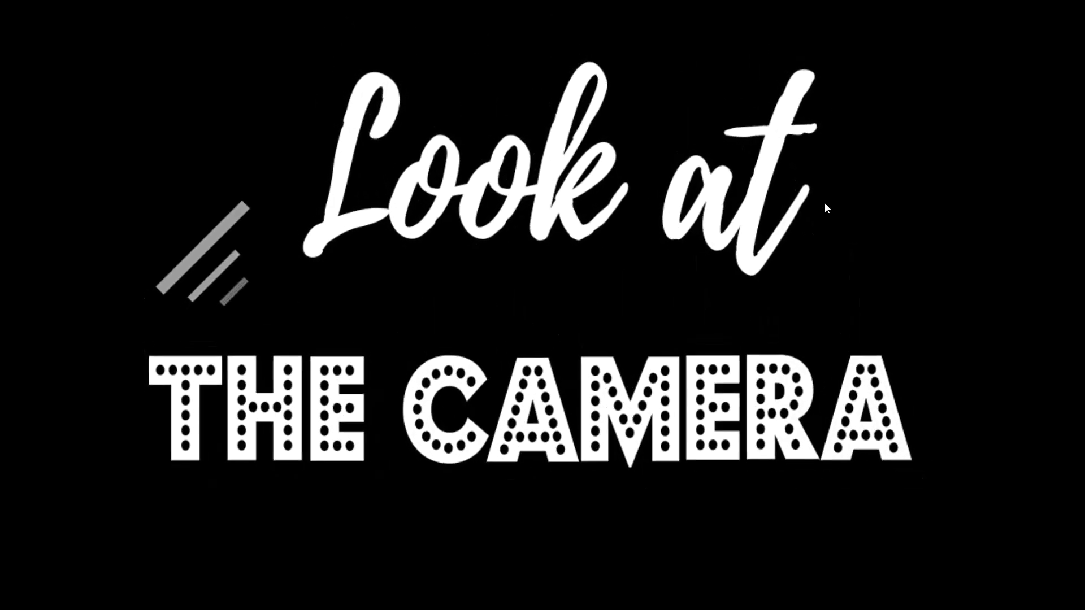